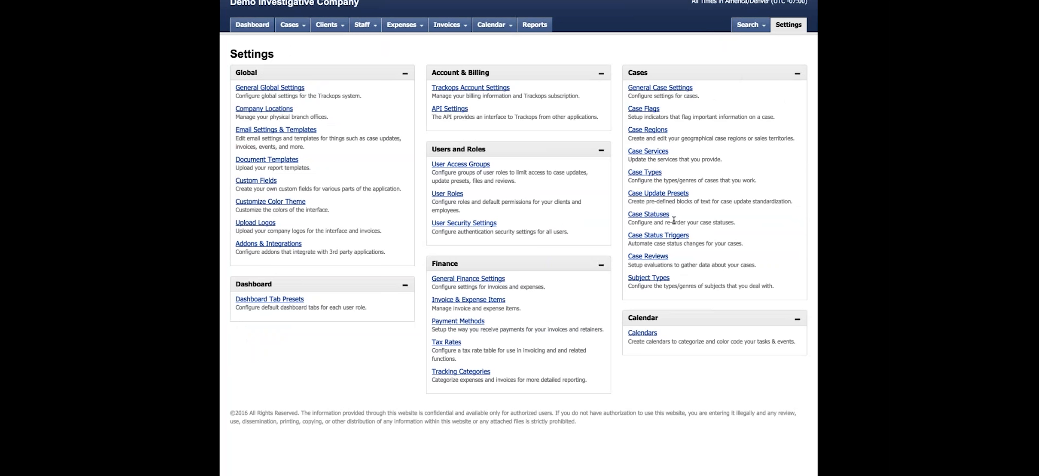
# Create a new case type in the case type settings, named Workers' Compensation with the tag WC
pyautogui.click(655, 176)
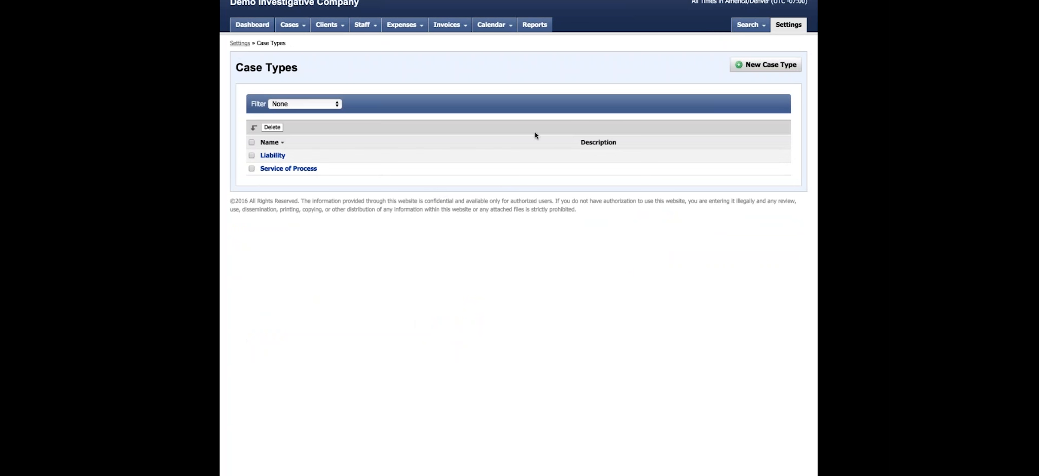
pyautogui.click(789, 69)
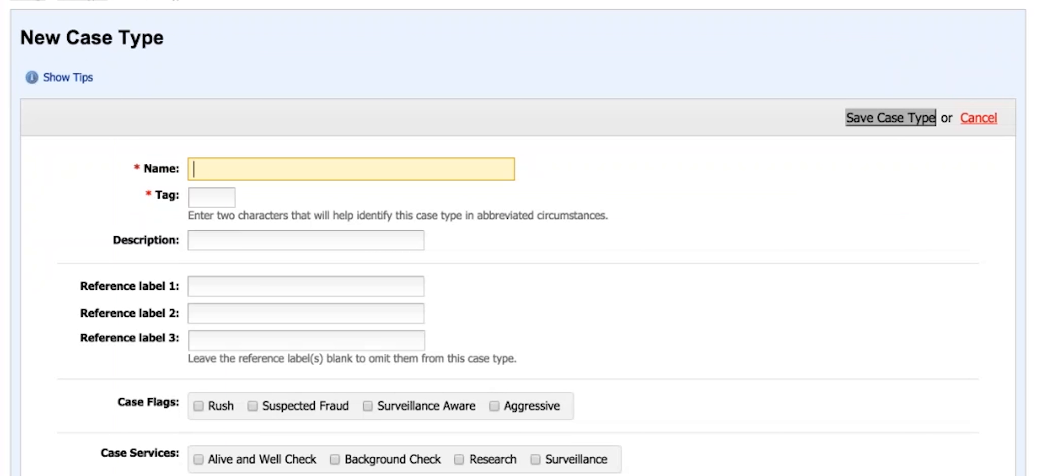
pyautogui.write('W')
pyautogui.write('orkers')
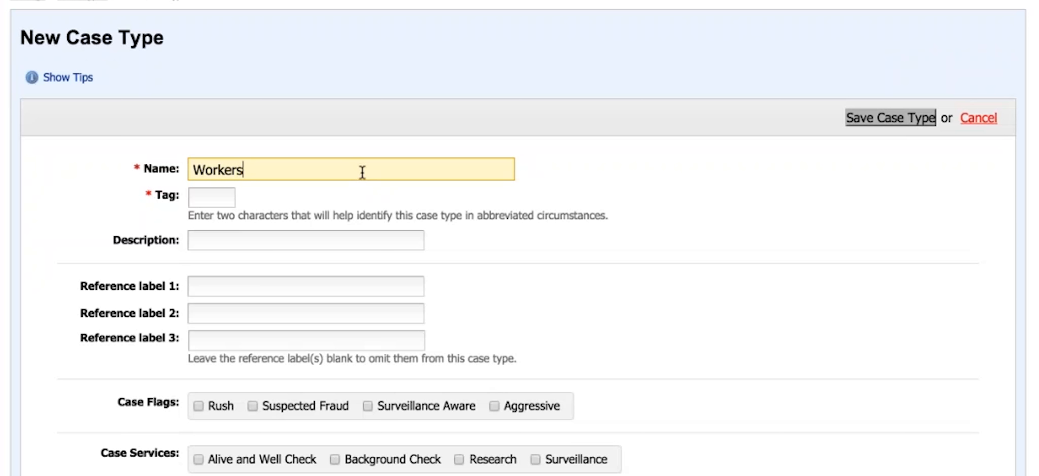
pyautogui.write("' Compensaa")
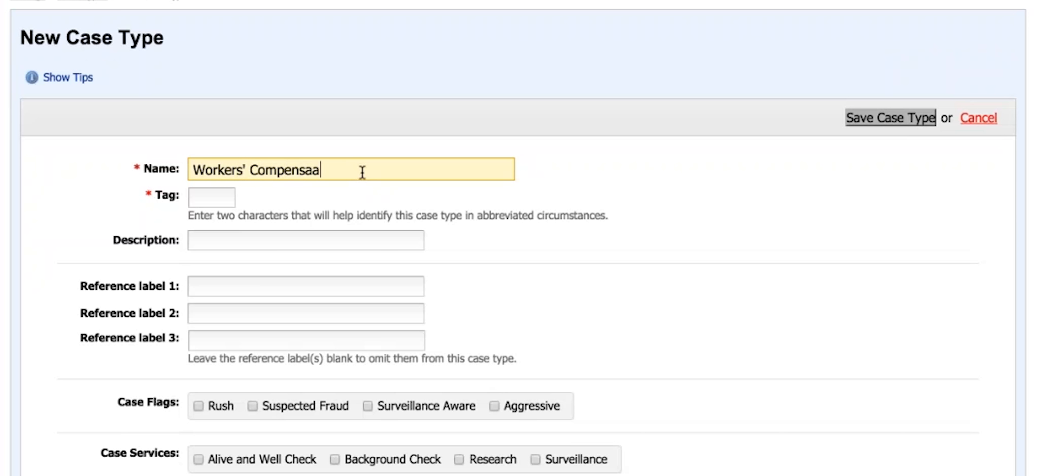
pyautogui.press('BackSpace')
pyautogui.write('tion')
pyautogui.press('Tab')
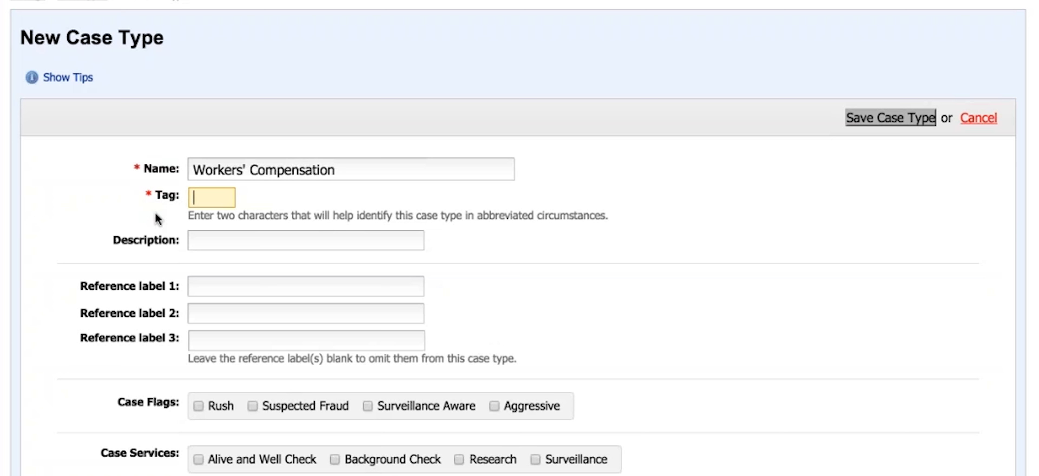
pyautogui.write('WC')
pyautogui.click(747, 251)
# Set the case type's reference label 1 to Claim Number and reference label 2 to SIU Number
pyautogui.scroll(-1, 722, 244)
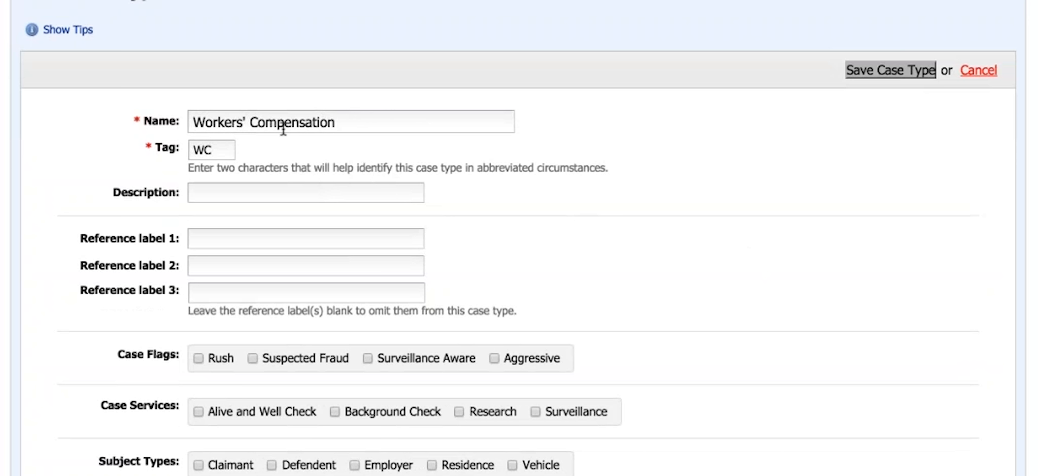
pyautogui.click(349, 233)
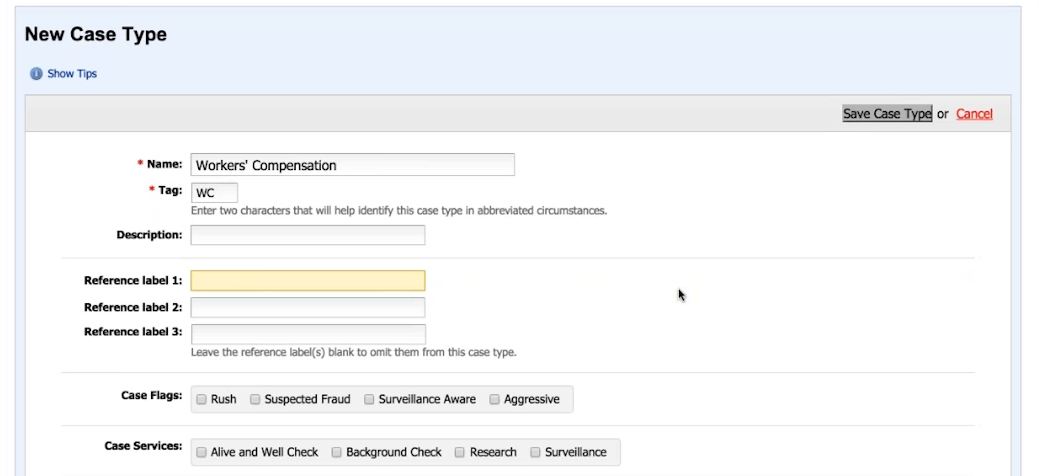
pyautogui.write('Claim Number')
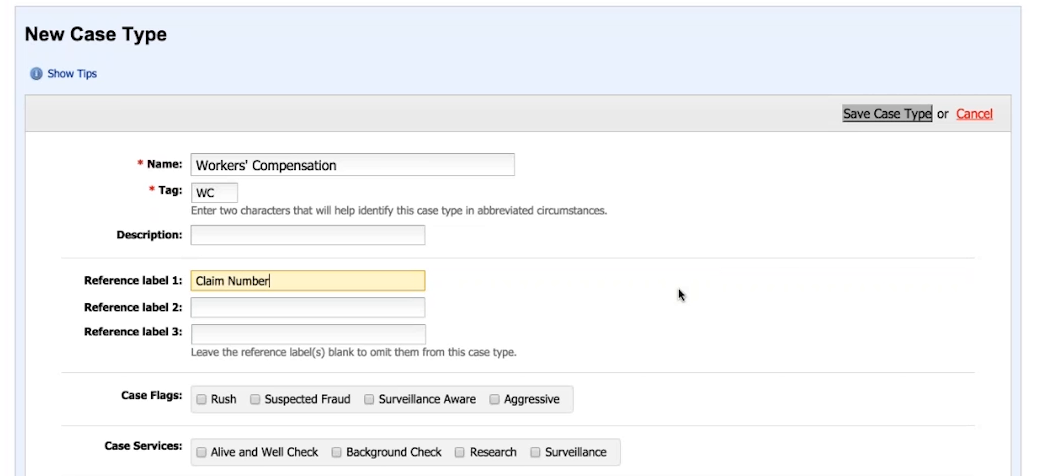
pyautogui.scroll(1, 681, 296)
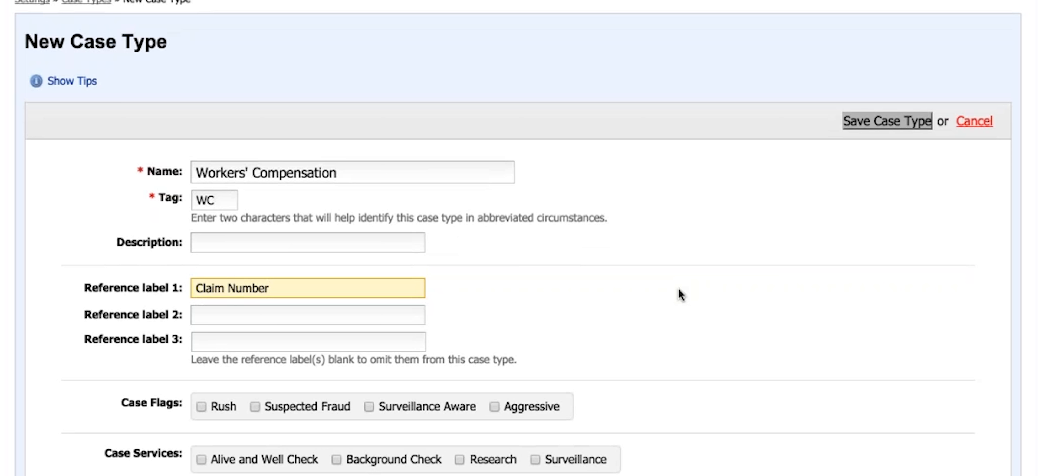
pyautogui.press('Tab')
pyautogui.write('SIU N')
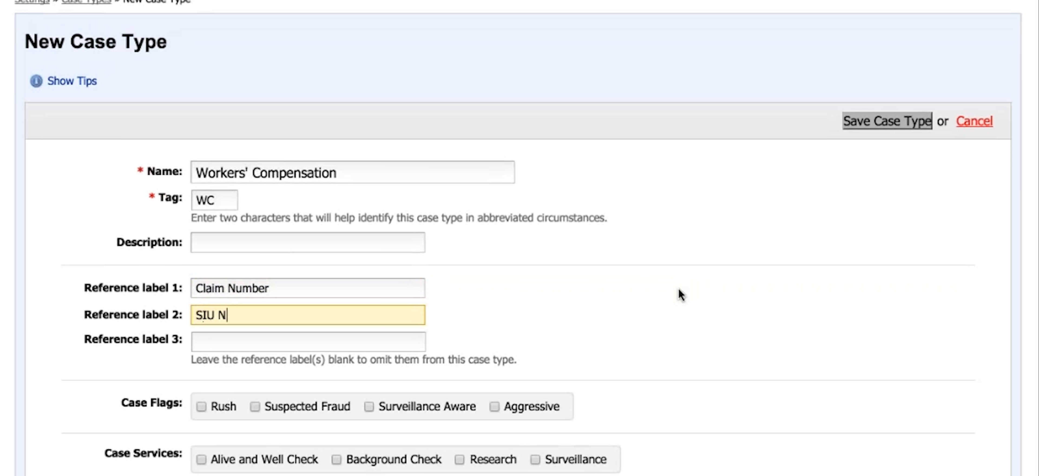
pyautogui.write('umber')
pyautogui.press('Tab')
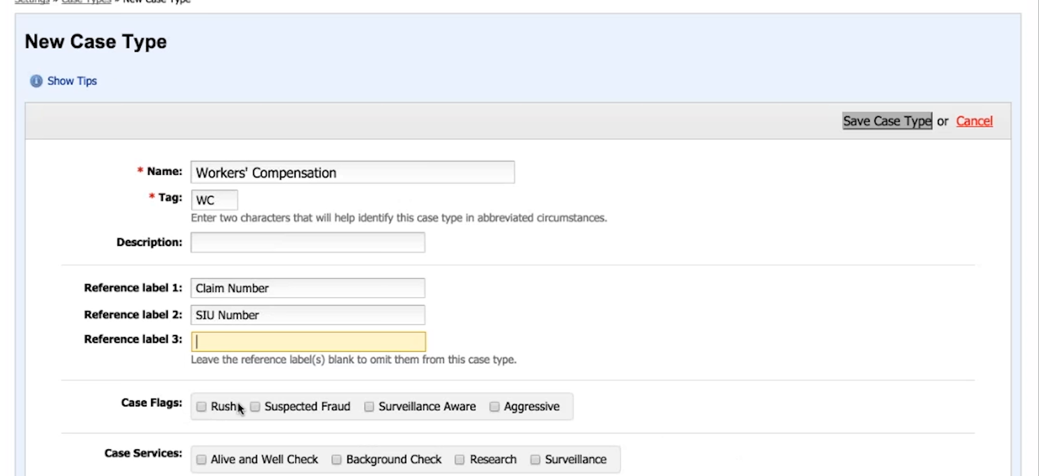
# Enable the case flags Rush and Suspected Fraud and the case services Research and Surveillance
pyautogui.click(251, 407)
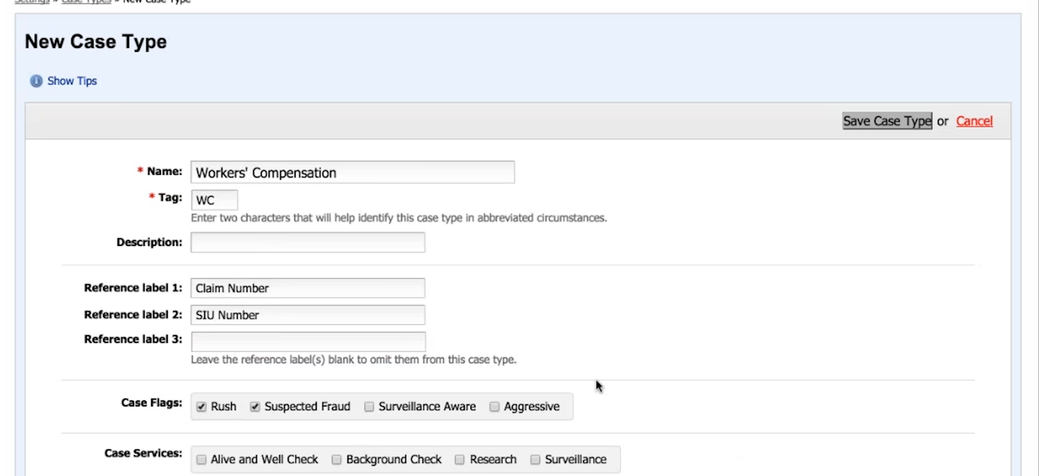
pyautogui.scroll(-1, 615, 413)
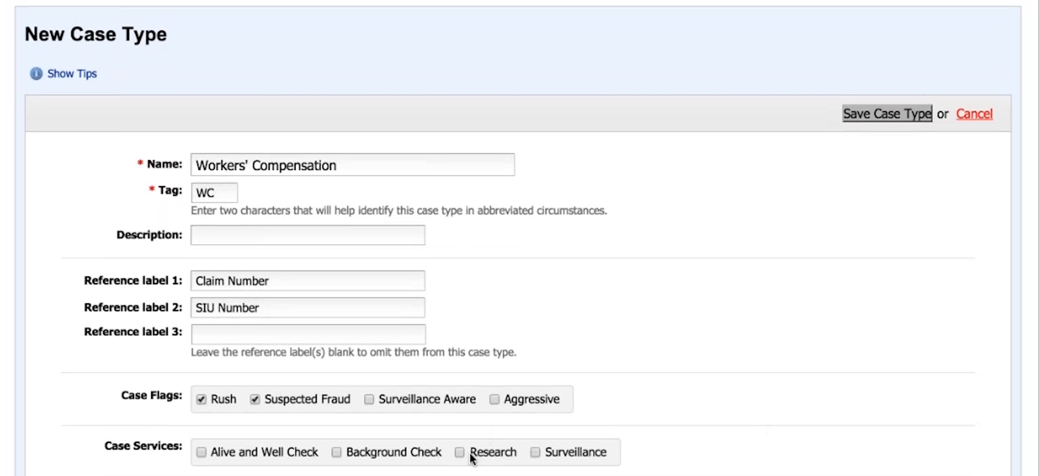
pyautogui.click(460, 453)
pyautogui.click(536, 453)
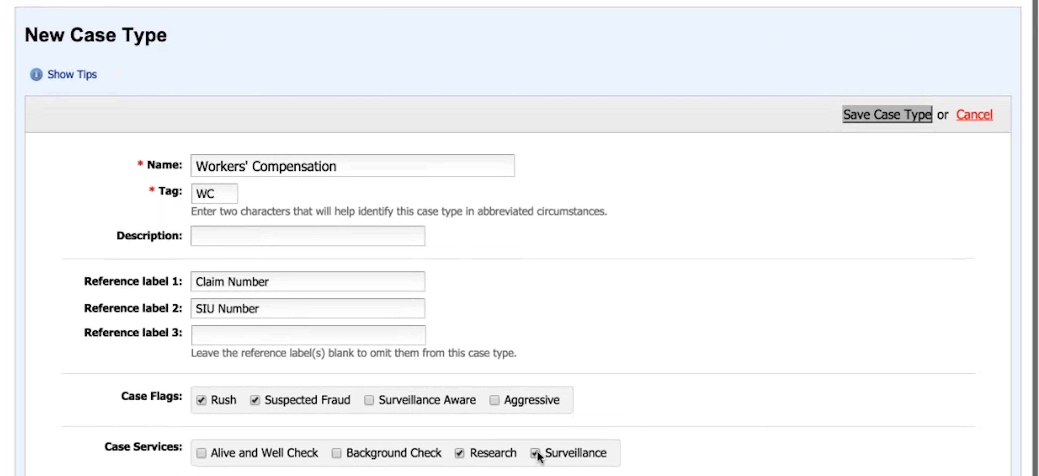
# Enable the subject types Claimant, Employer and Residence, with Claimant as the default type
pyautogui.scroll(-5, 598, 420)
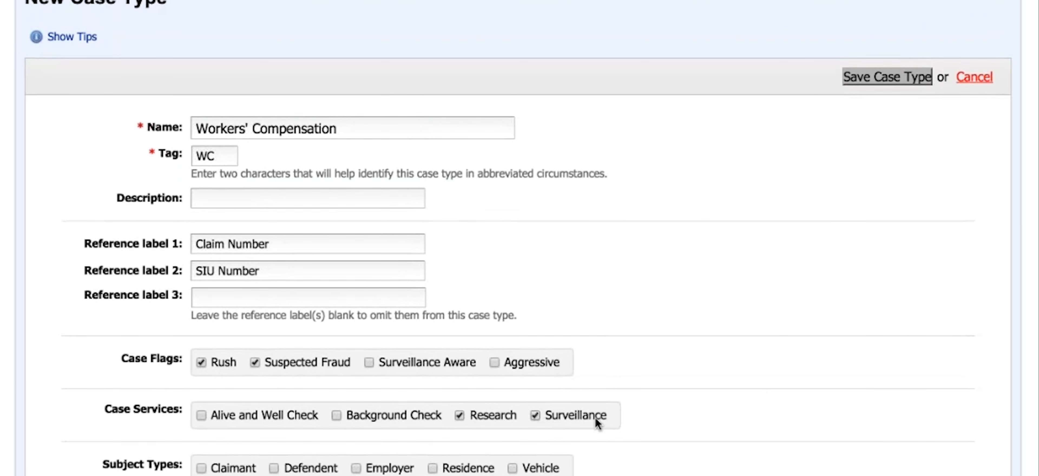
pyautogui.scroll(-1, 520, 238)
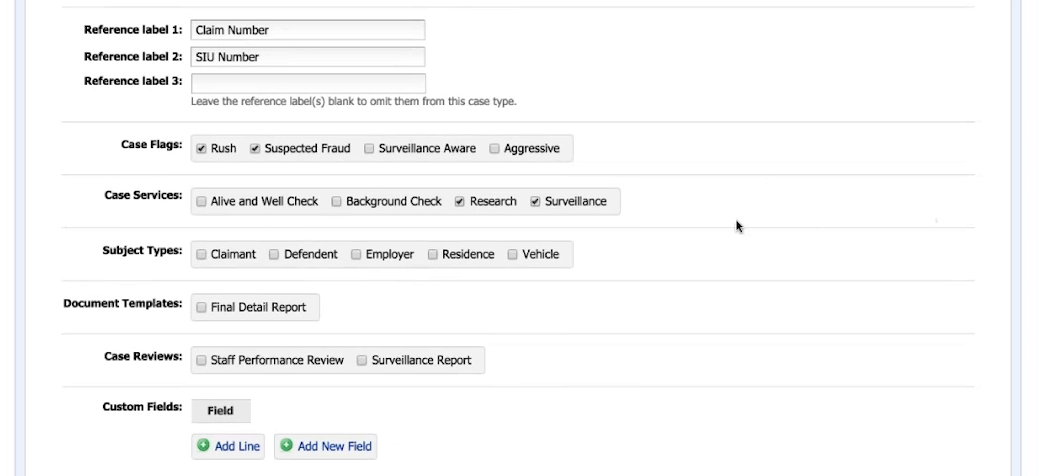
pyautogui.scroll(-1, 713, 218)
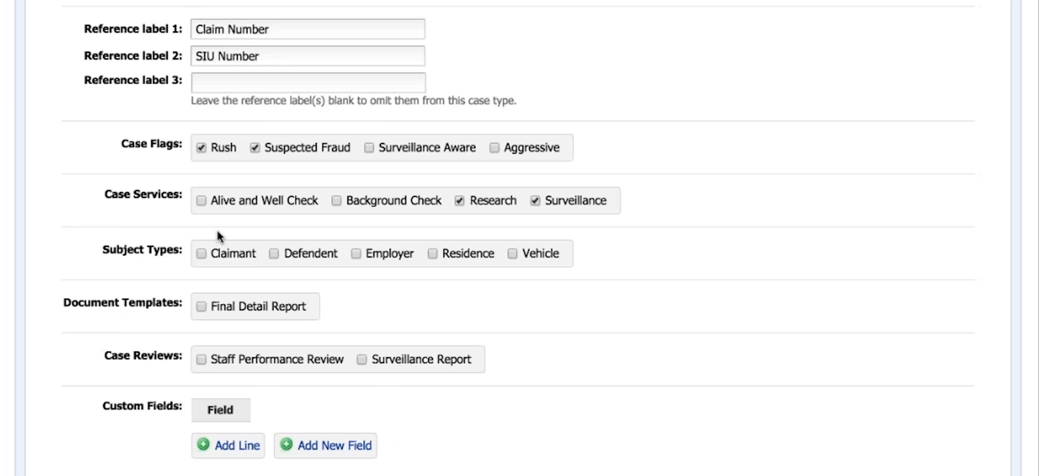
pyautogui.click(201, 253)
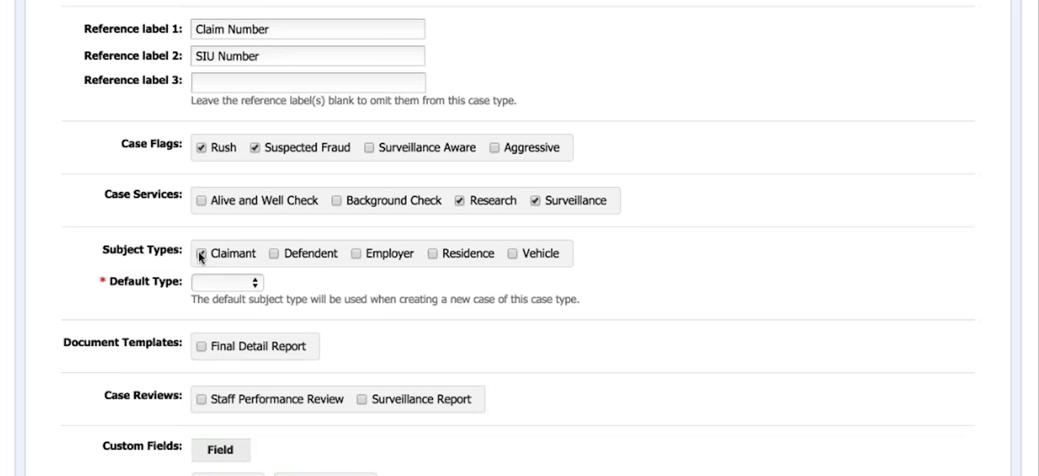
pyautogui.click(356, 254)
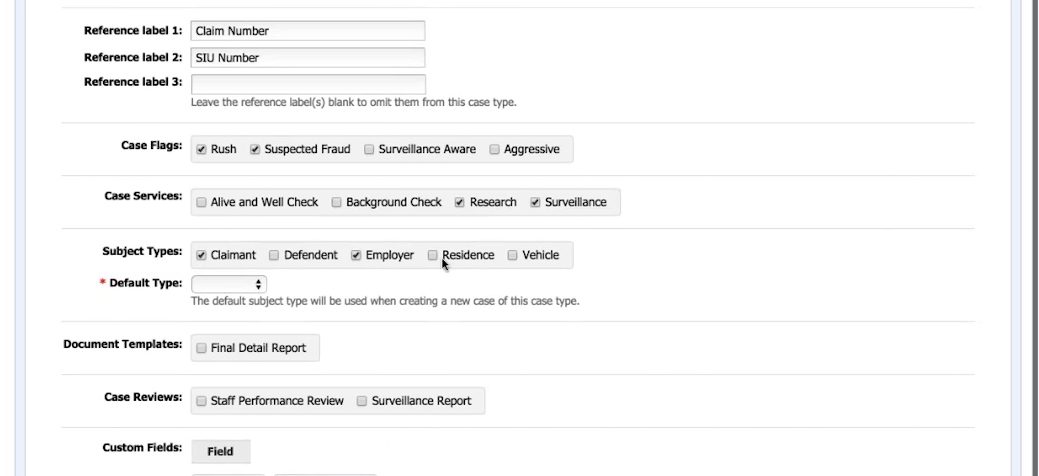
pyautogui.click(434, 256)
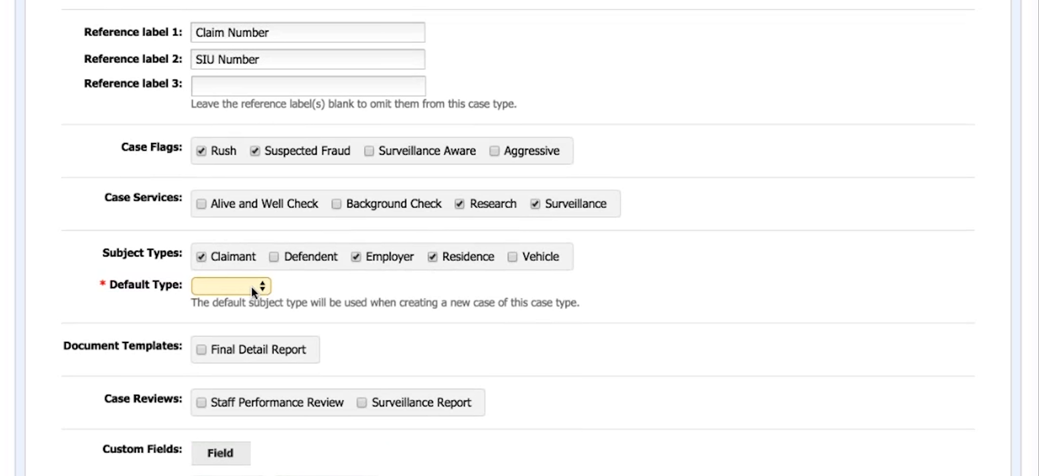
pyautogui.click(252, 289)
# Assign the Final Detail Report document template and the Staff Performance Review and Surveillance Report case reviews
pyautogui.click(200, 350)
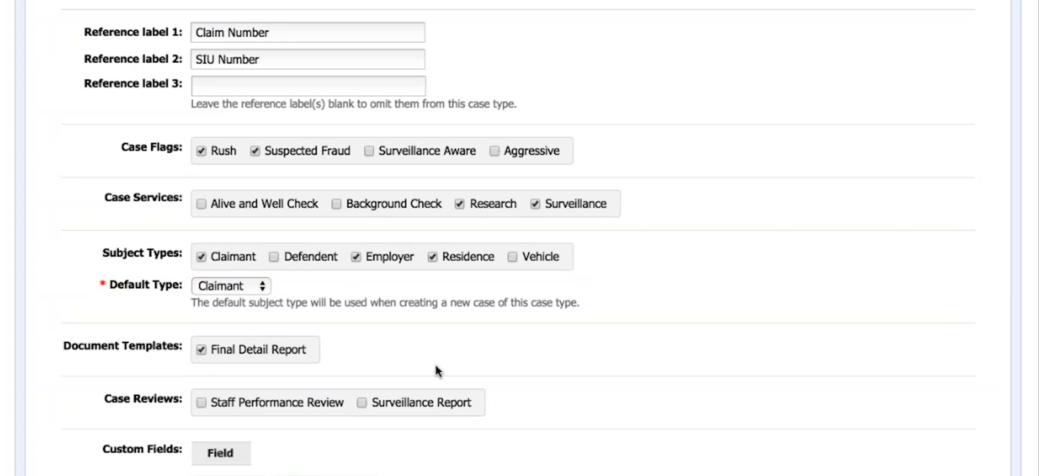
pyautogui.scroll(-2, 375, 375)
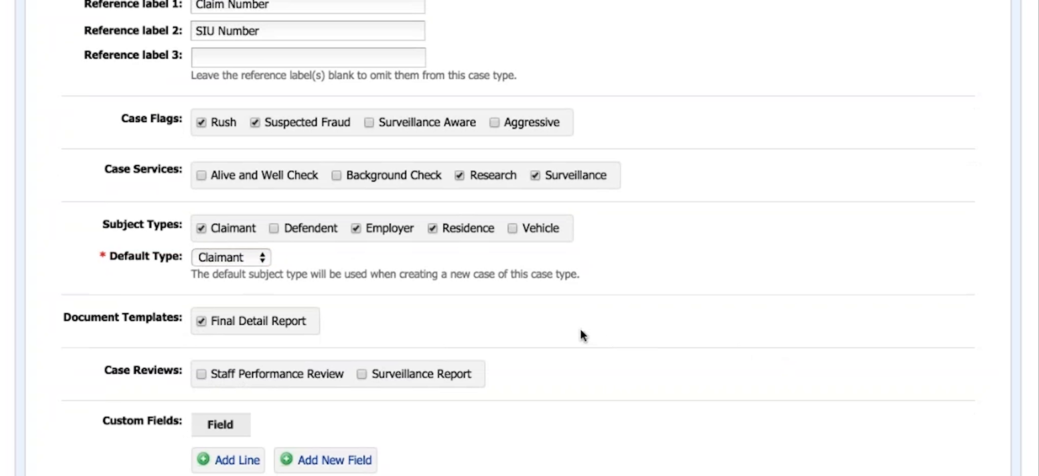
pyautogui.click(200, 374)
pyautogui.scroll(-1, 504, 382)
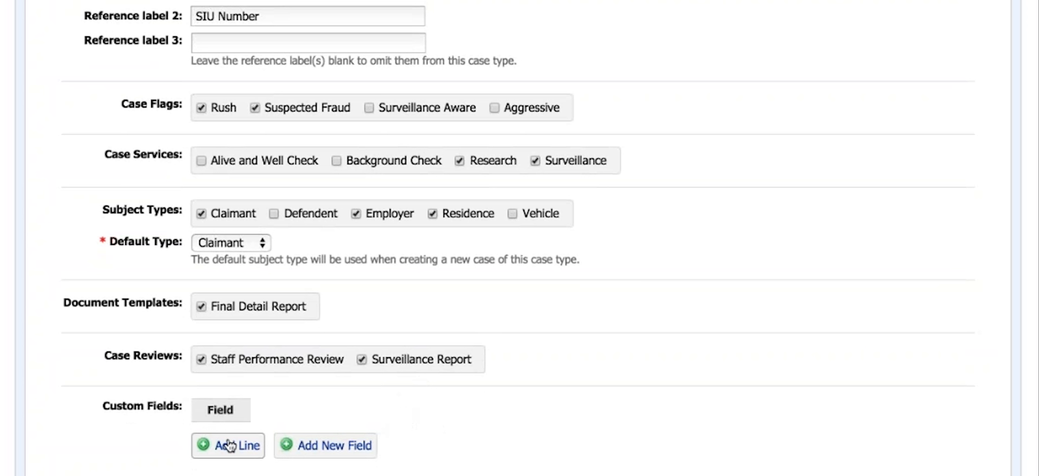
# Start a new custom field labelled Special Instructions with the field type Input (Long Answer)
pyautogui.click(309, 446)
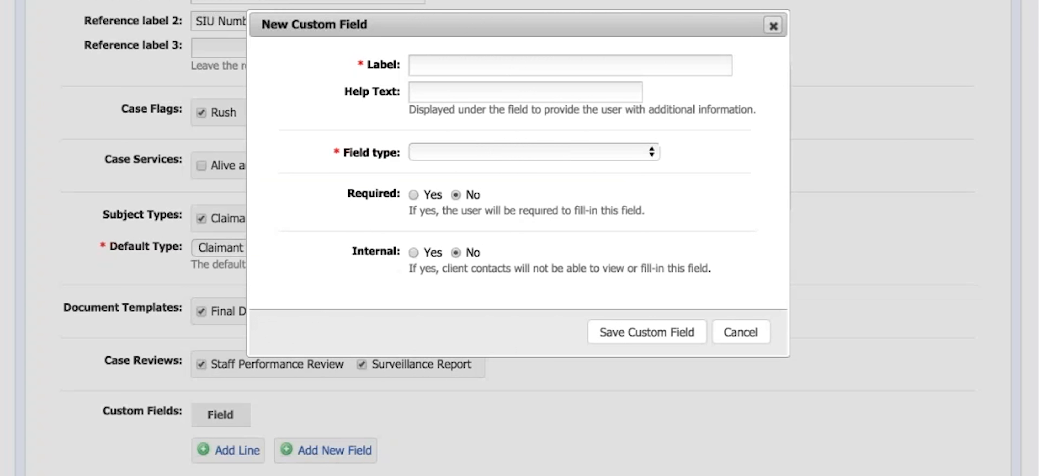
pyautogui.click(462, 69)
pyautogui.write('Spe')
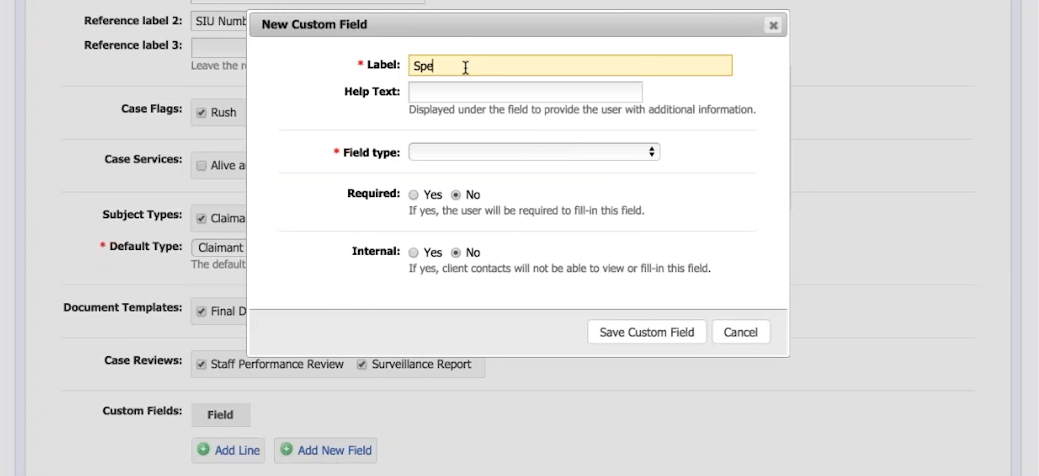
pyautogui.write('cial Instructions')
pyautogui.press('Tab')
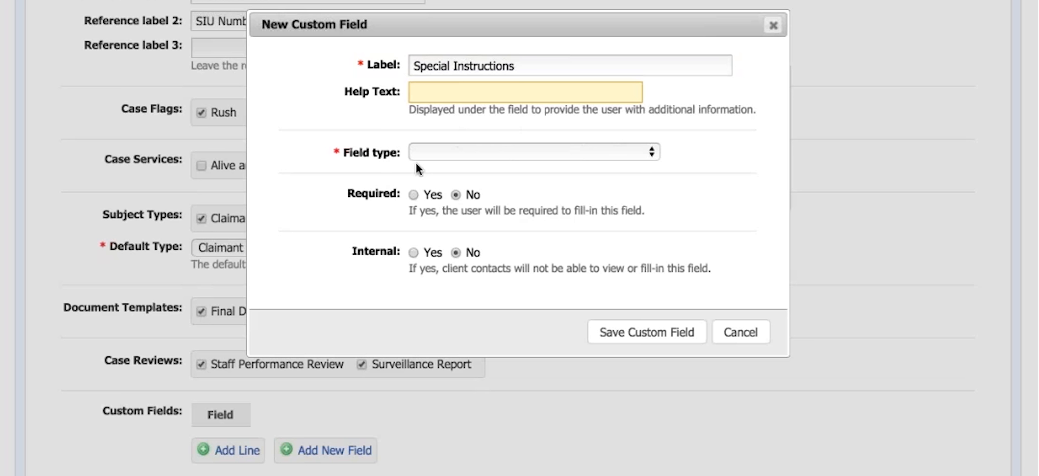
pyautogui.click(436, 157)
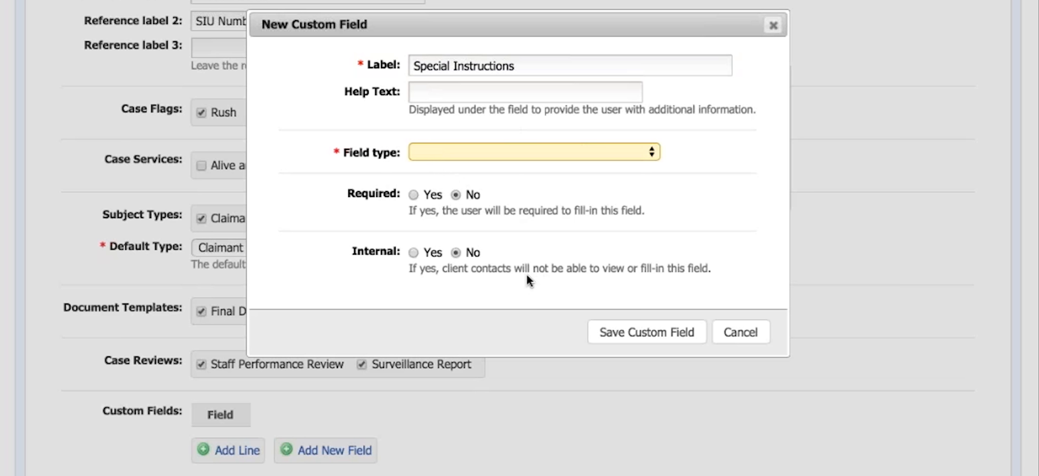
pyautogui.click(493, 245)
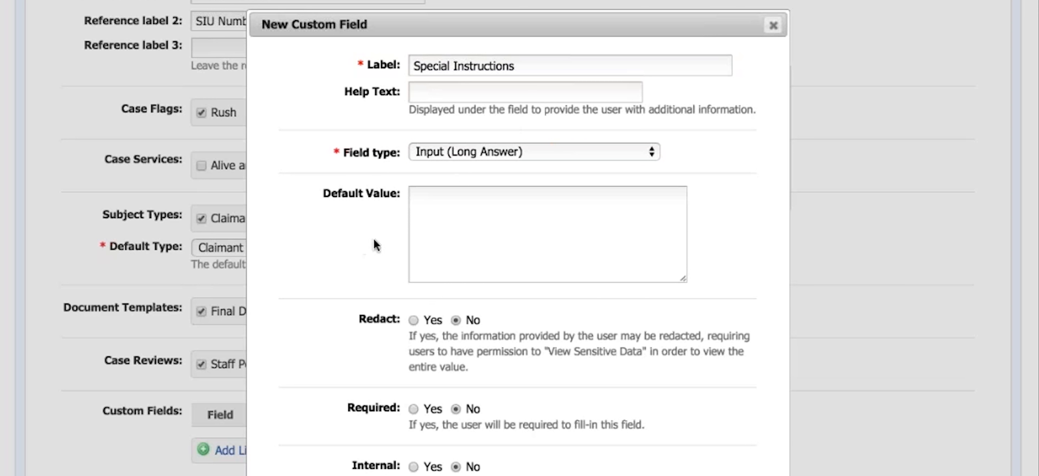
# Make the Special Instructions custom field internal and save the field
pyautogui.scroll(-1, 601, 303)
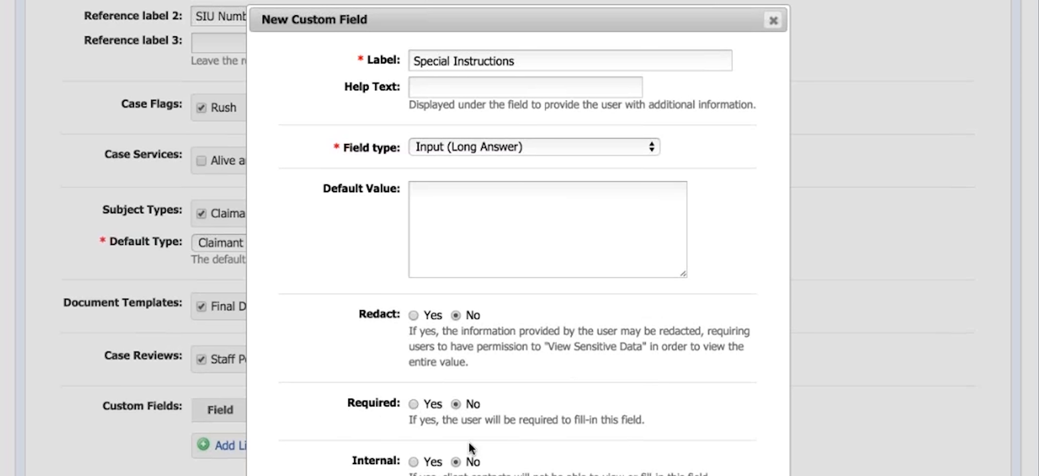
pyautogui.click(413, 462)
pyautogui.scroll(-2, 413, 462)
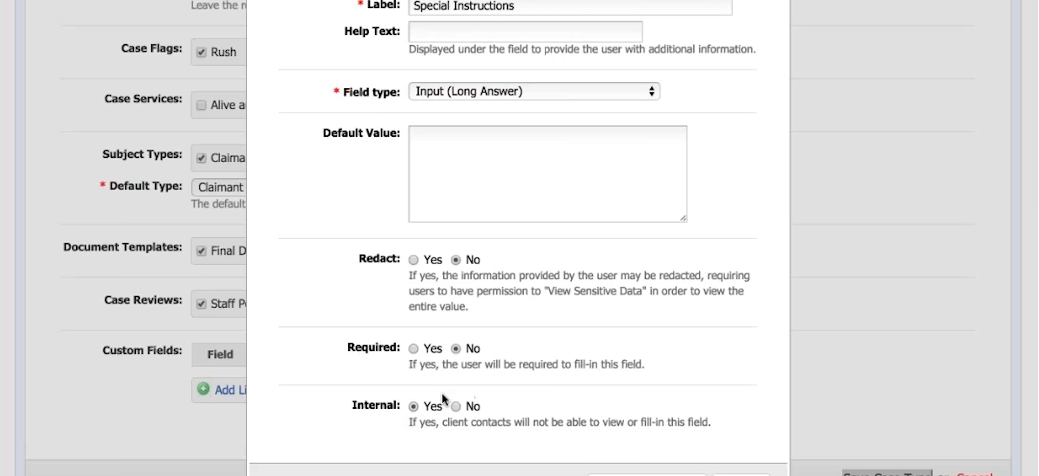
pyautogui.scroll(-3, 641, 471)
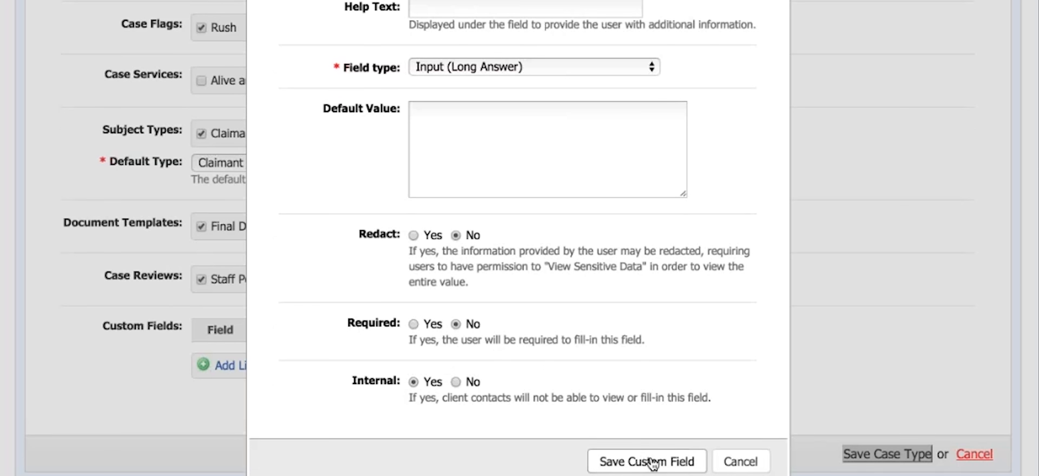
pyautogui.click(650, 464)
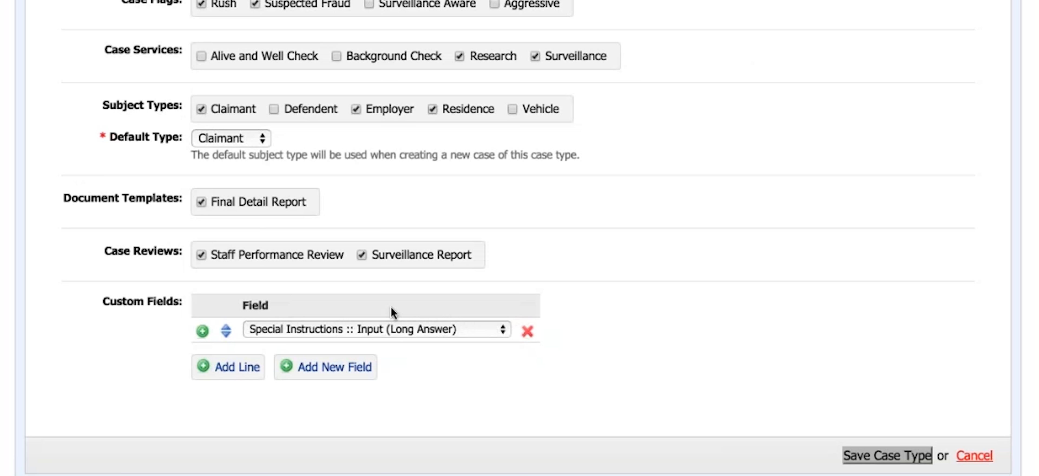
# Save the new case type and reopen Workers' Compensation to review its settings
pyautogui.click(918, 456)
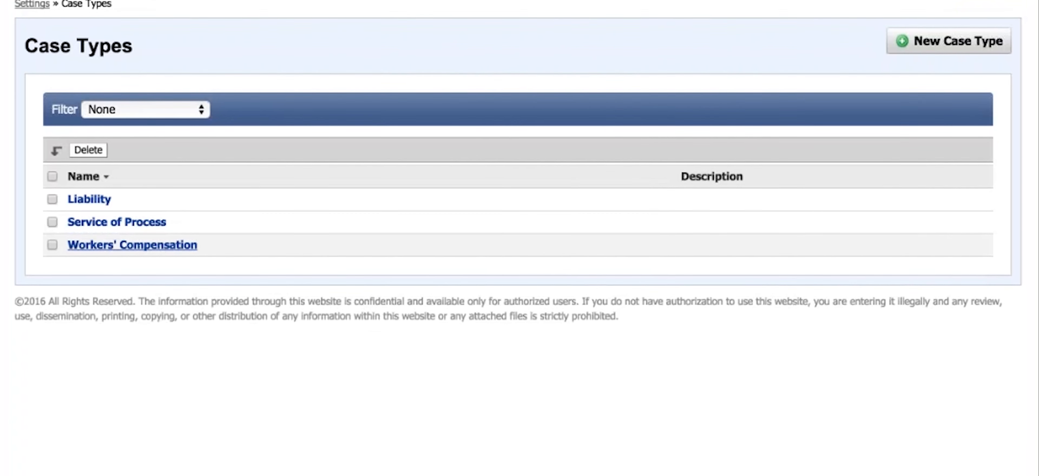
pyautogui.click(114, 257)
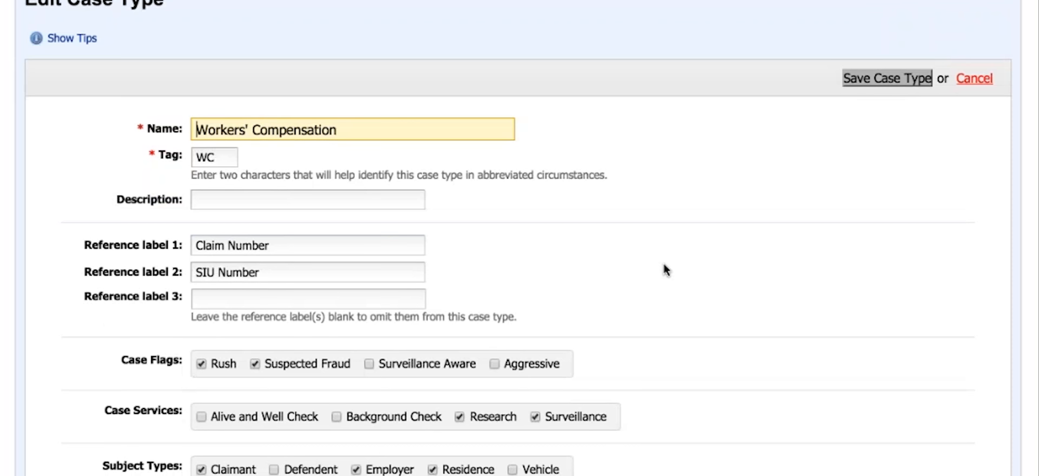
pyautogui.scroll(-2, 663, 278)
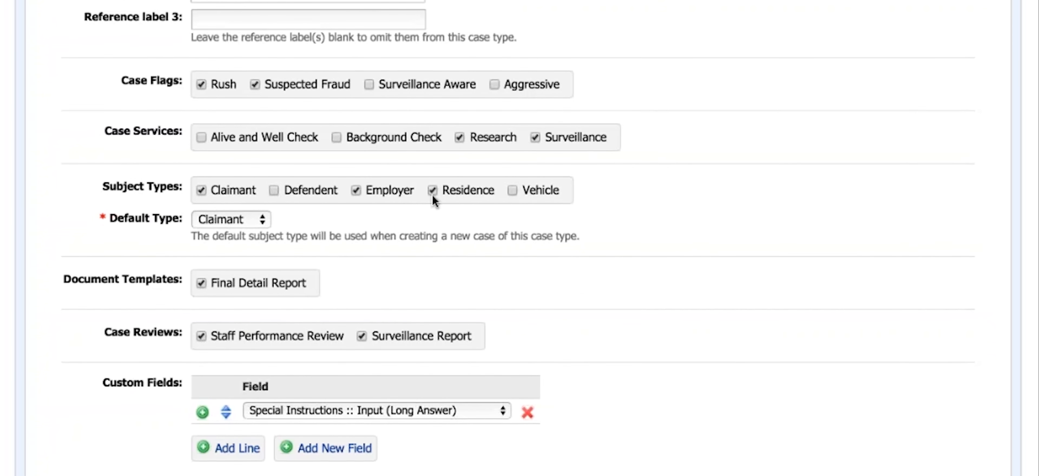
# Leave the Workers' Compensation case type and open the Claimant subject type from the Subject Types settings for editing
pyautogui.click(432, 204)
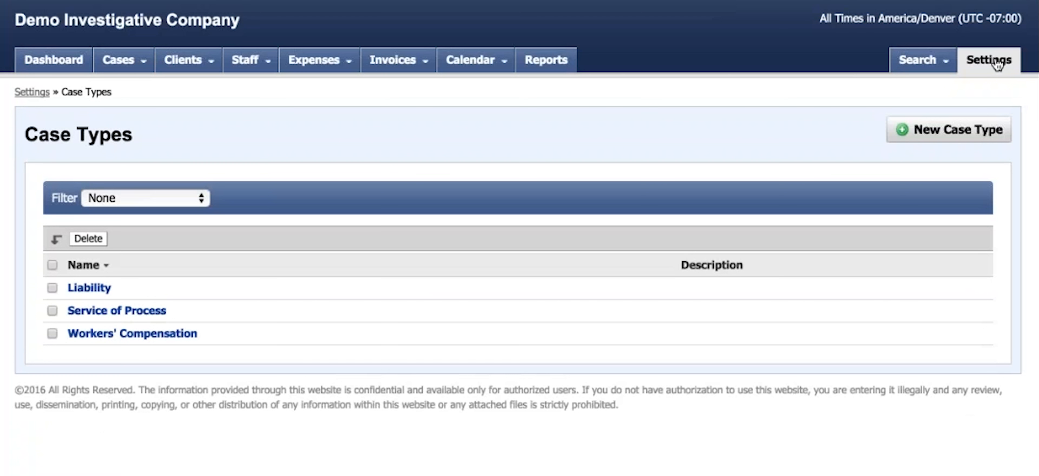
pyautogui.click(996, 63)
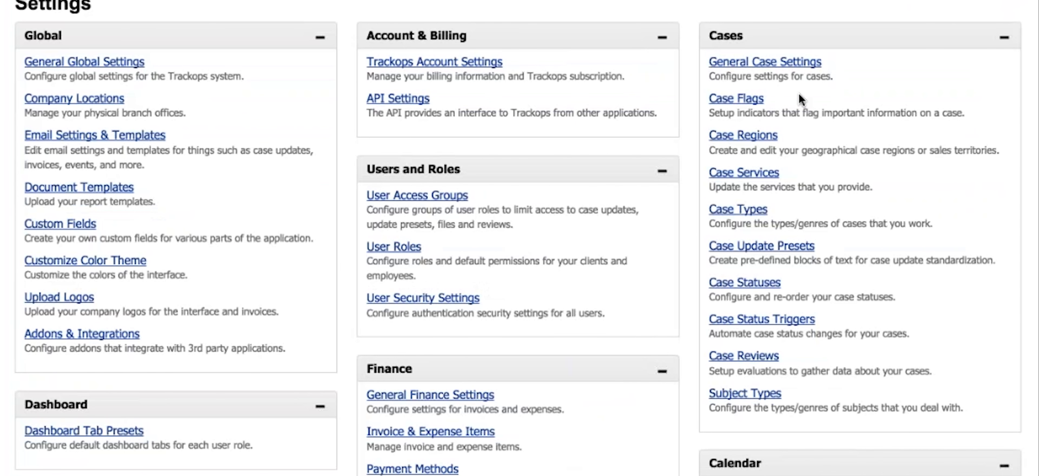
pyautogui.click(746, 397)
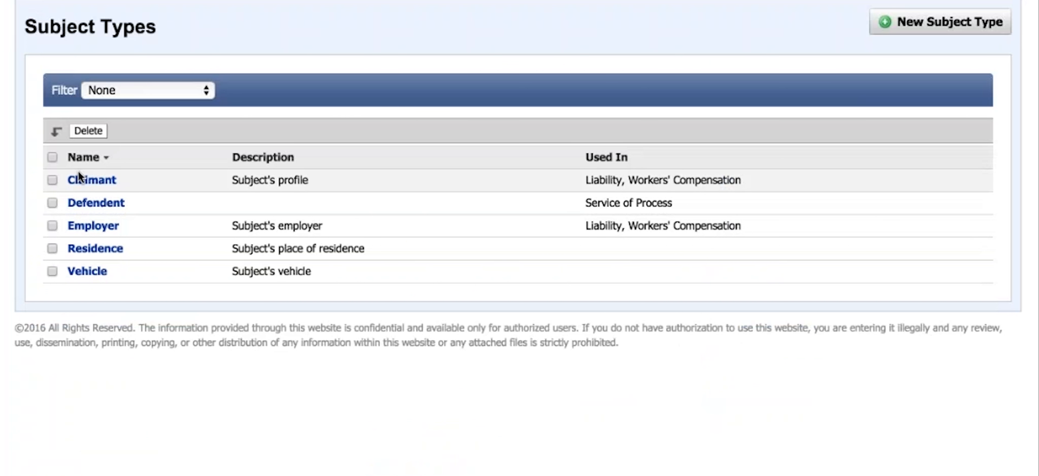
pyautogui.click(77, 184)
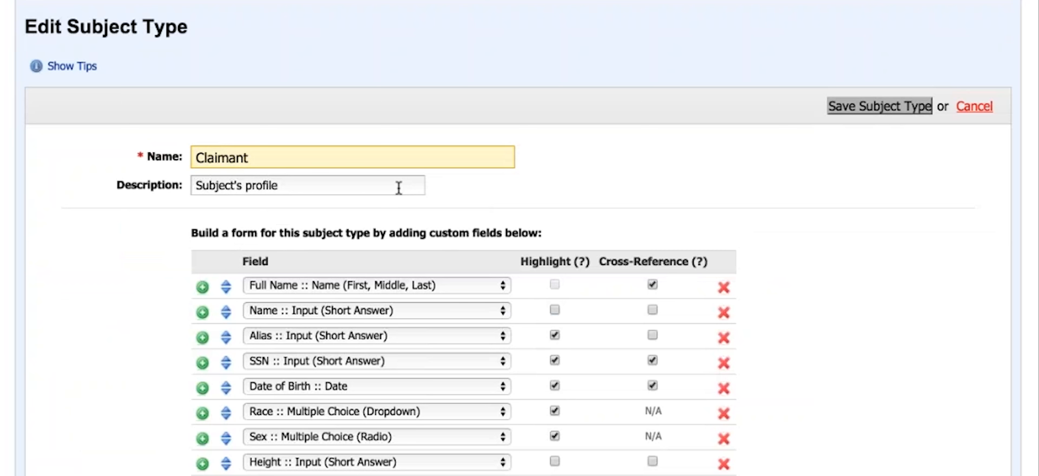
# Examine the custom fields that make up the Claimant form, including their highlight and cross-reference options
pyautogui.scroll(-1, 317, 231)
pyautogui.scroll(-3, 317, 231)
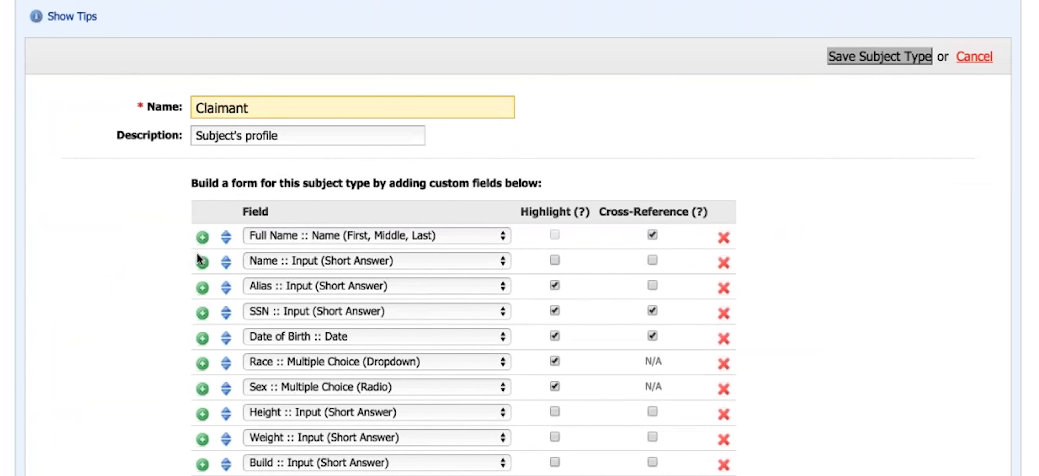
pyautogui.scroll(-3, 692, 260)
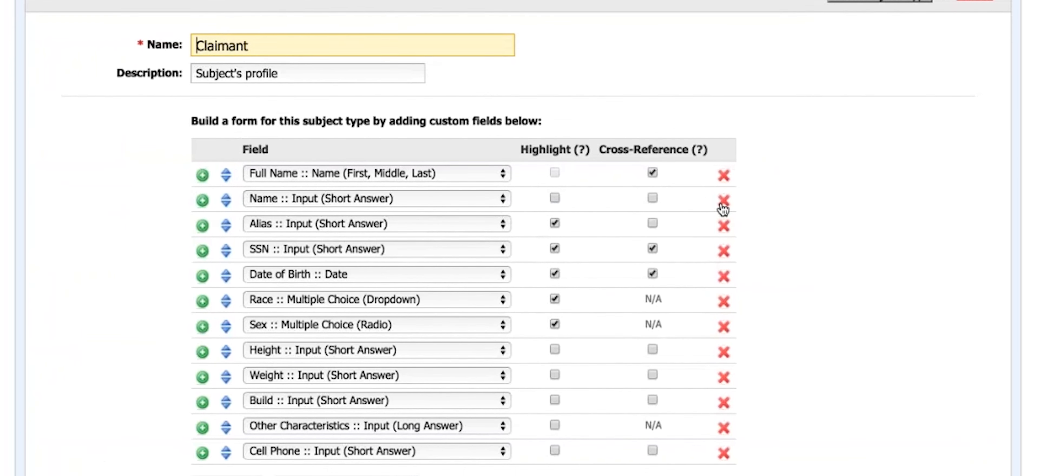
pyautogui.scroll(-2, 310, 256)
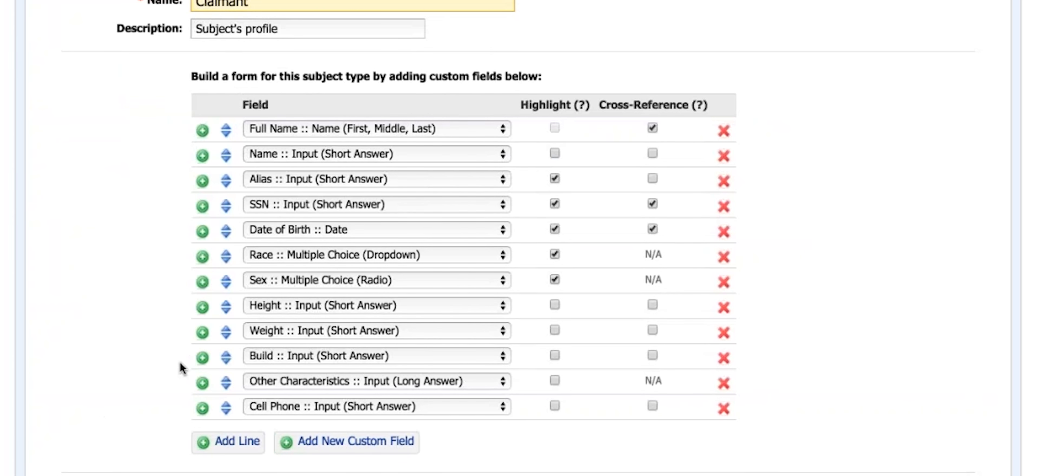
pyautogui.scroll(-2, 303, 167)
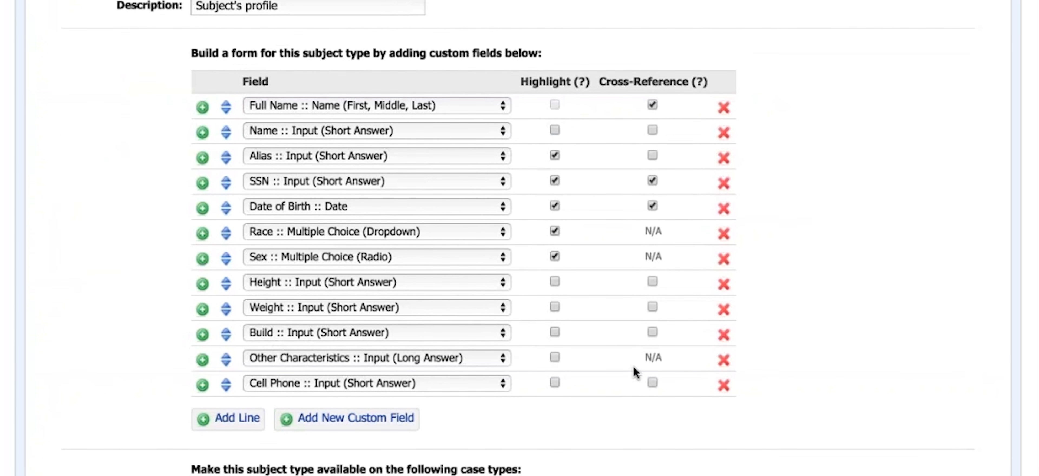
pyautogui.scroll(-2, 740, 370)
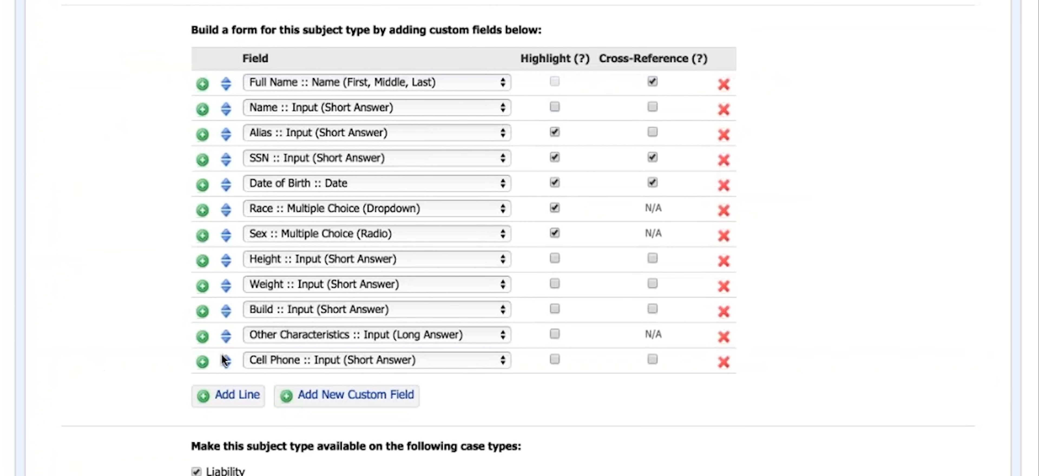
pyautogui.scroll(-2, 233, 386)
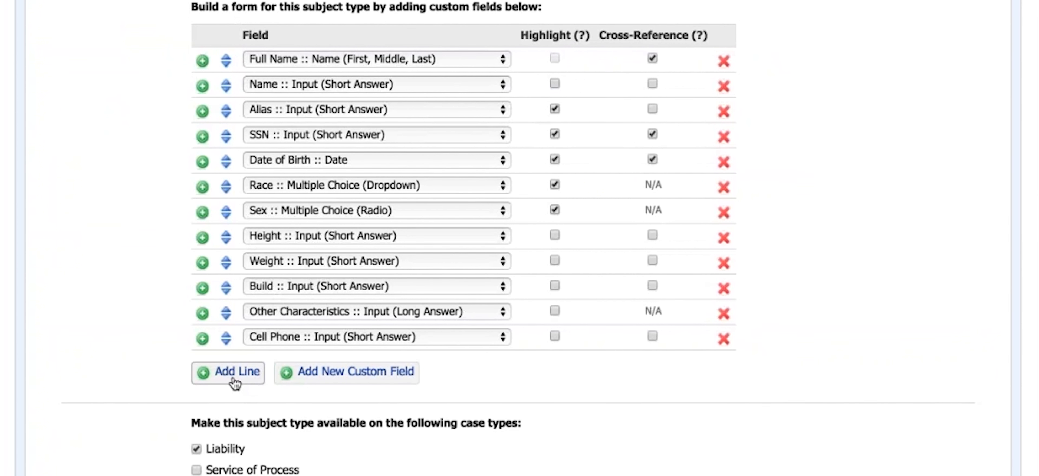
pyautogui.scroll(-2, 235, 378)
# Add two field lines at the end of the Claimant form and delete the surplus one
pyautogui.click(232, 361)
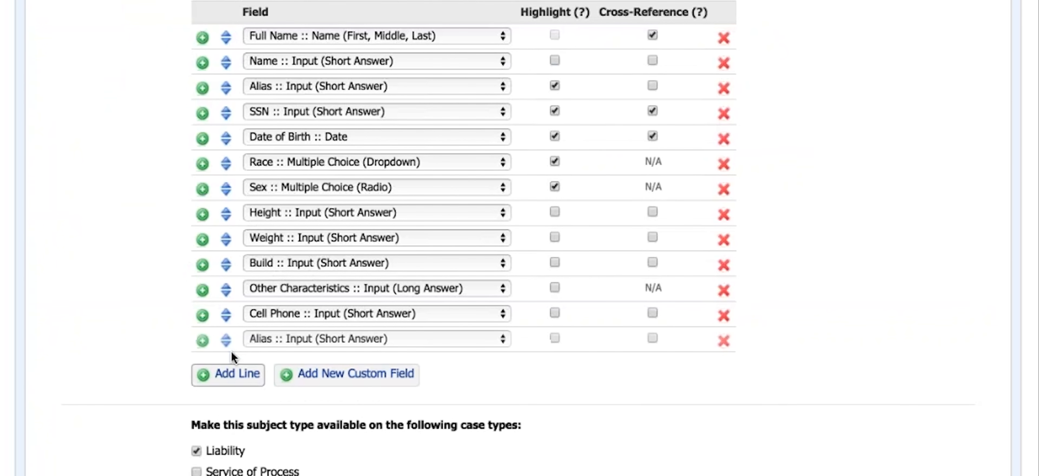
pyautogui.scroll(-2, 232, 352)
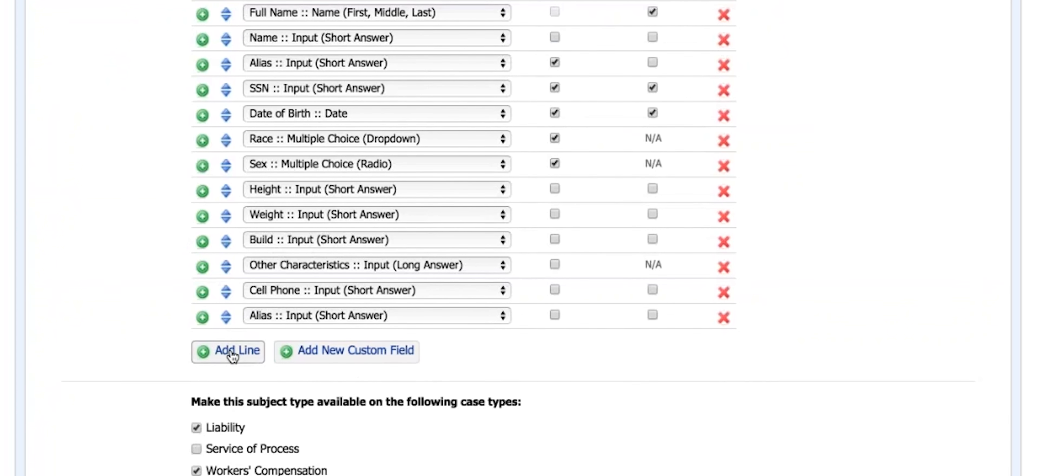
pyautogui.scroll(-2, 233, 352)
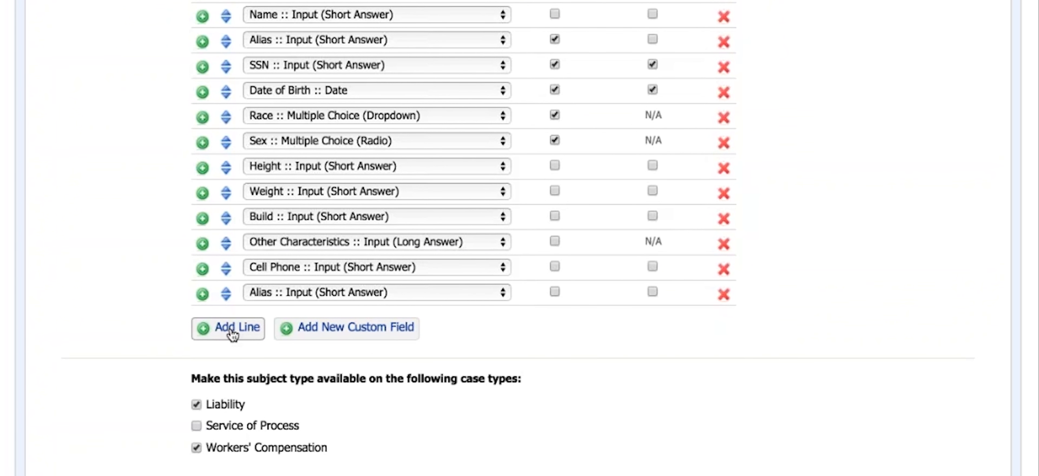
pyautogui.click(233, 351)
pyautogui.scroll(-2, 363, 311)
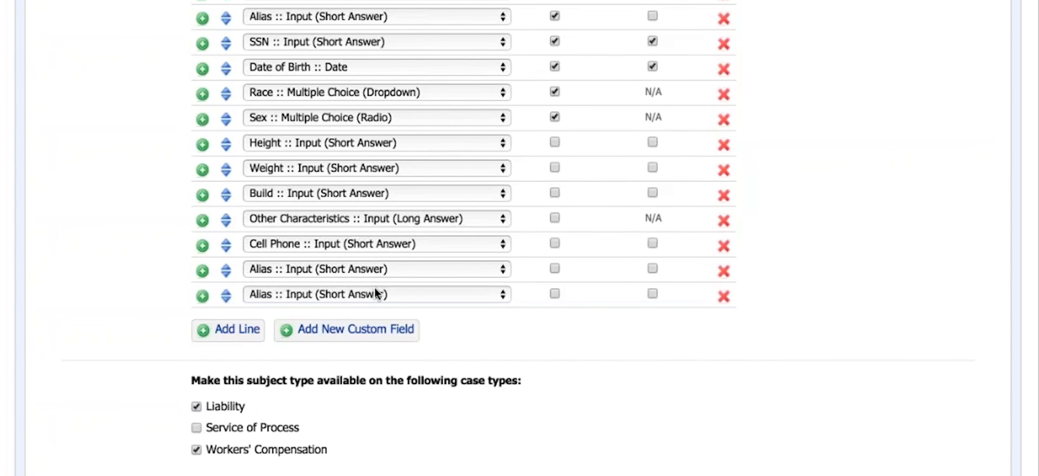
pyautogui.click(723, 292)
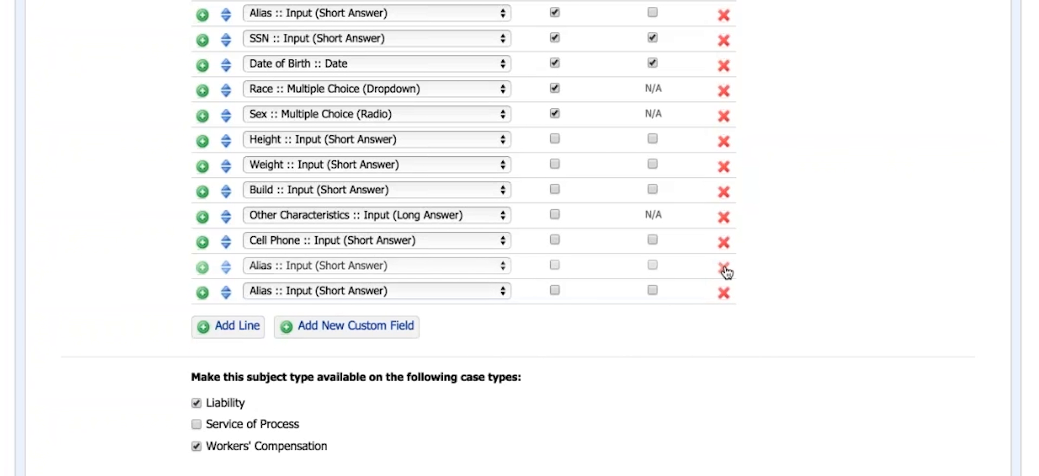
# Set the added line's field to Street Address and move it directly below Full Name
pyautogui.click(496, 262)
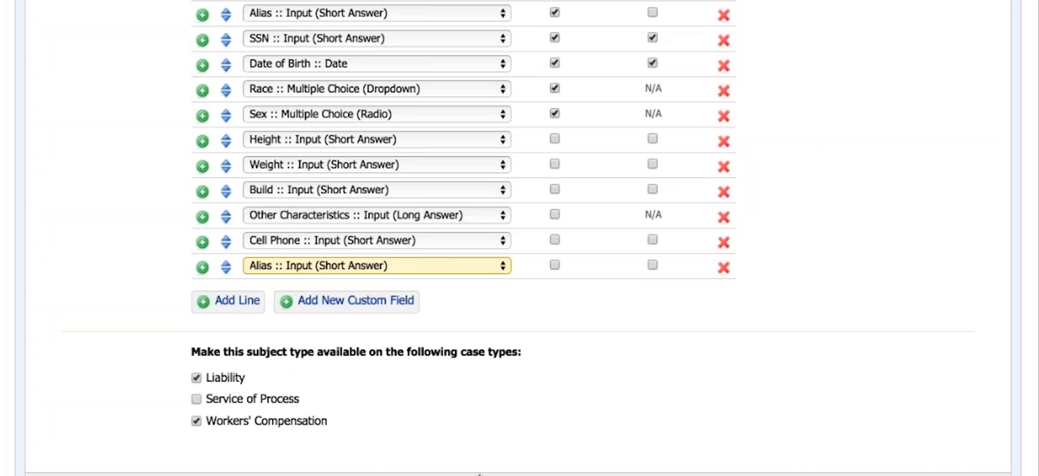
pyautogui.click(479, 474)
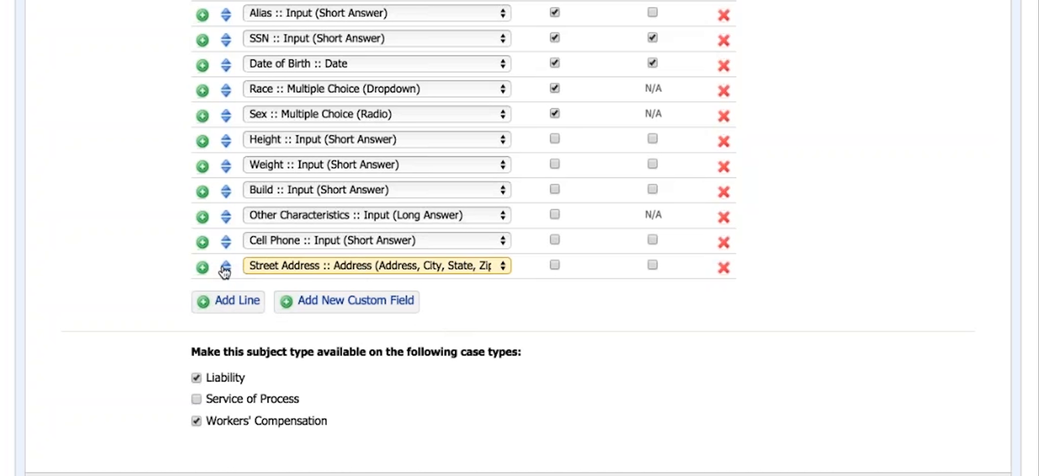
pyautogui.moveTo(225, 269); pyautogui.dragTo(227, 321)
pyautogui.scroll(8, 241, 252)
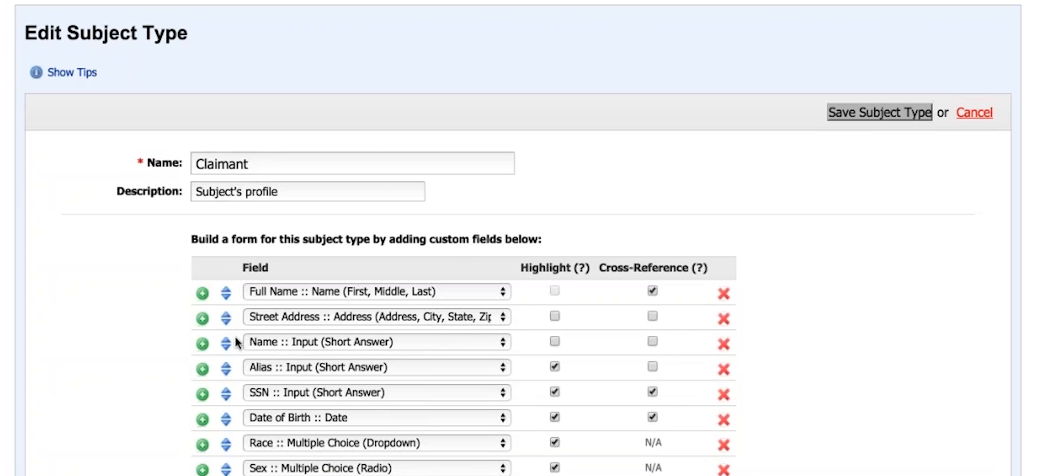
# Remove the Name :: Input (Short Answer) field from the Claimant form and save the subject type
pyautogui.click(723, 345)
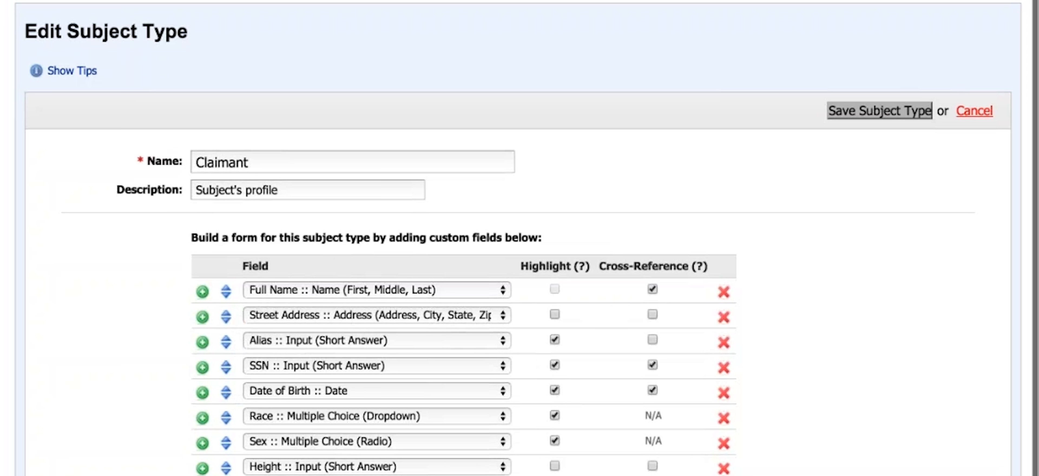
pyautogui.click(883, 108)
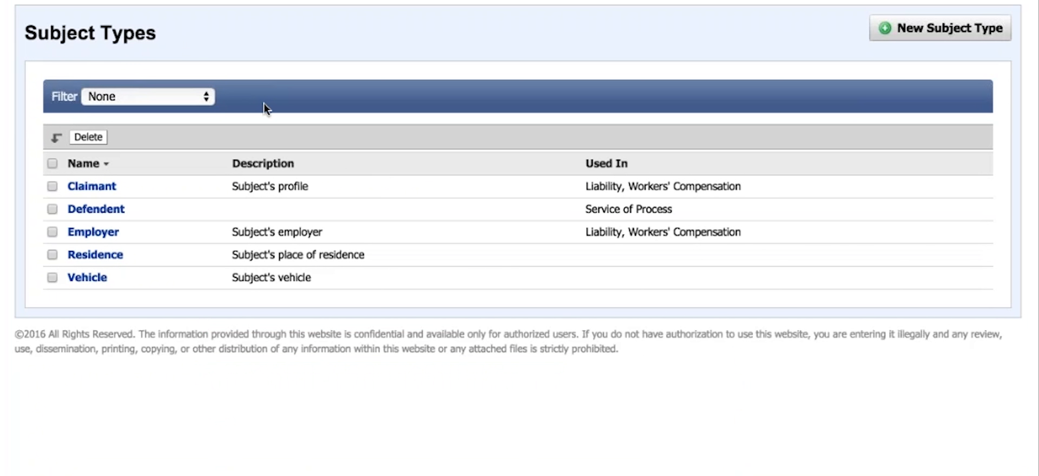
# Start a new case for client ACME Insurance at Main Location, choosing a primary contact and the Workers' Compensation case type
pyautogui.scroll(3, 120, 49)
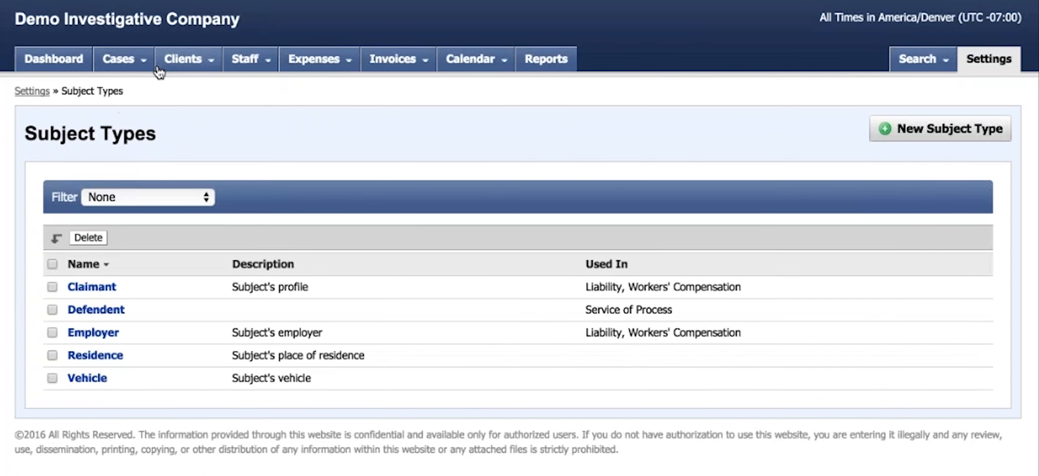
pyautogui.click(118, 56)
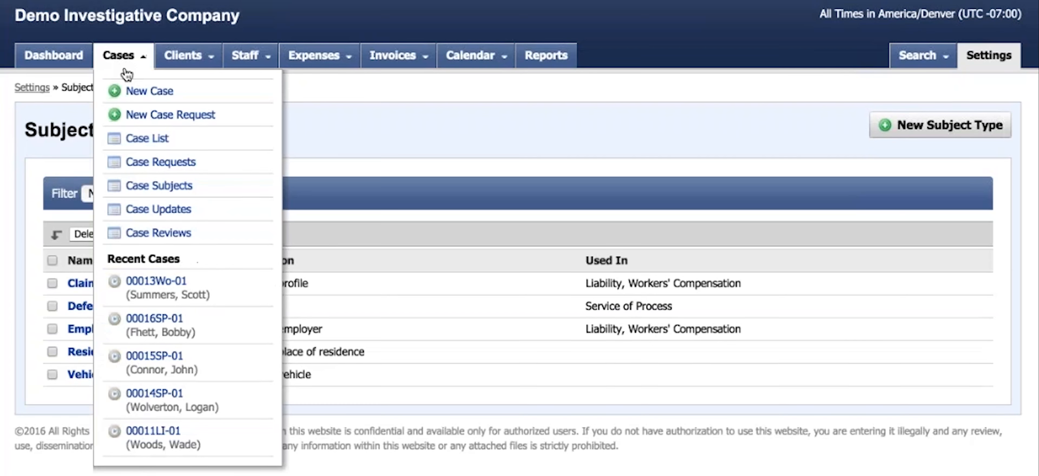
pyautogui.click(167, 92)
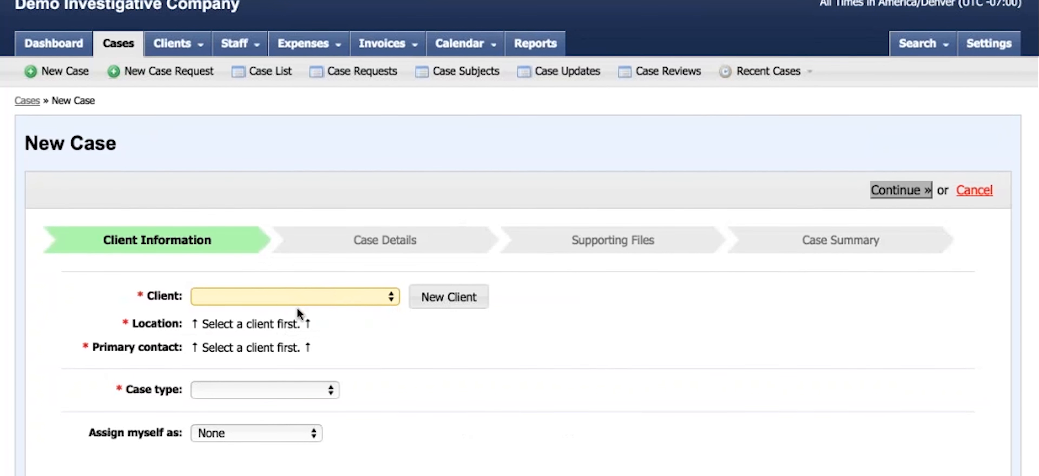
pyautogui.click(298, 309)
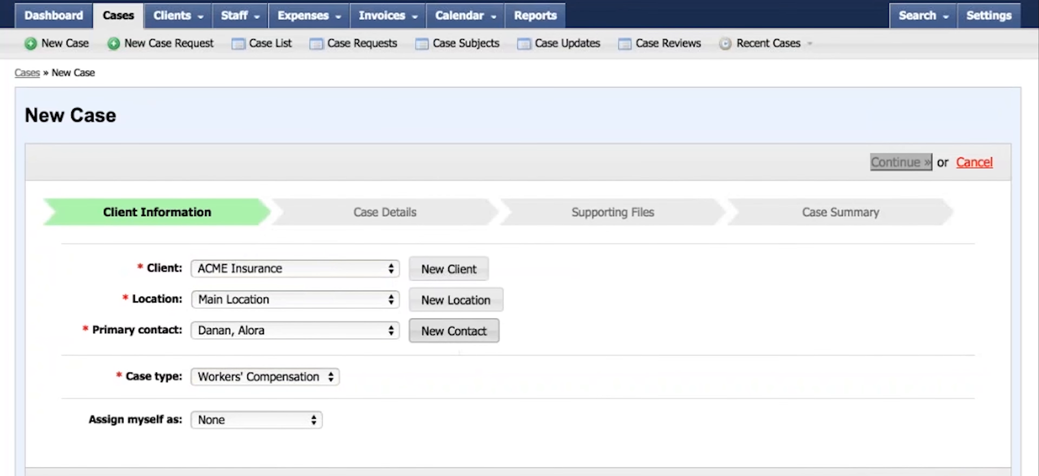
# Inspect the new case's details, checking the Case Flags and Case Services choices, the reference number fields and the Special Instructions field
pyautogui.scroll(-5, 613, 324)
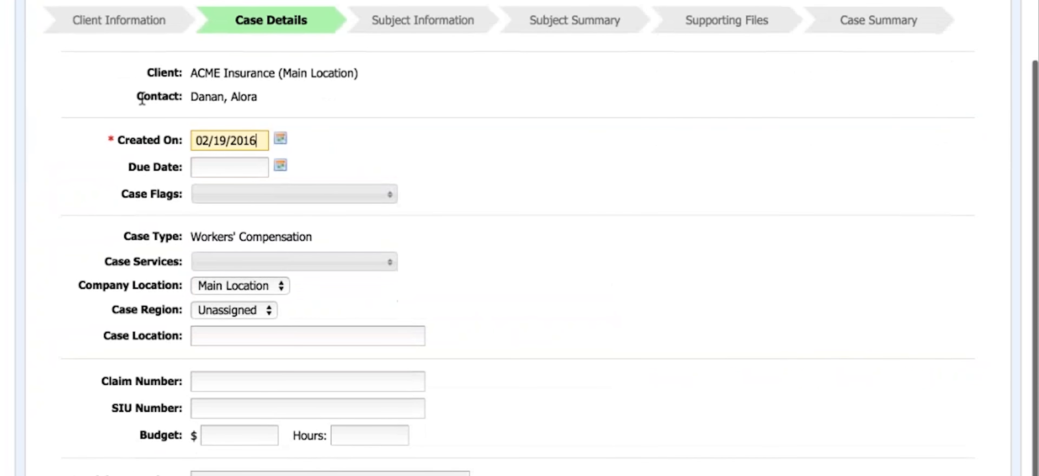
pyautogui.click(362, 185)
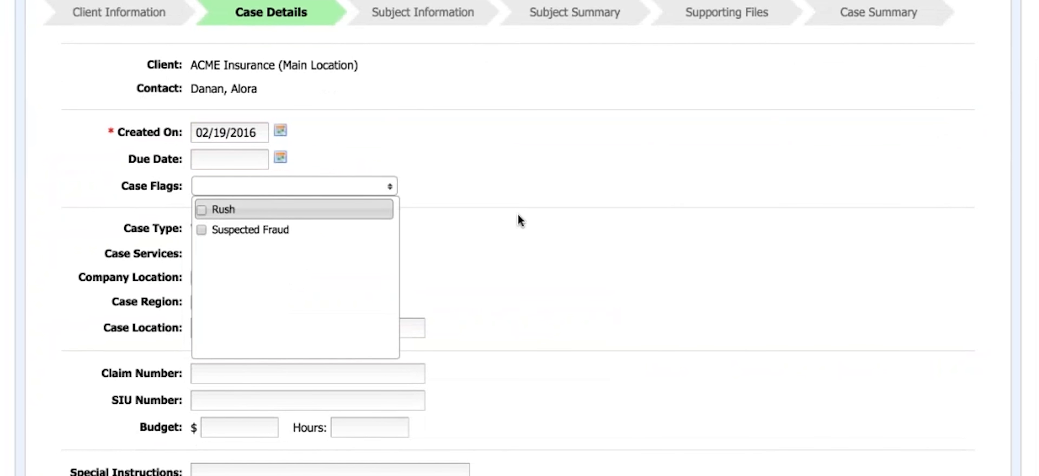
pyautogui.moveTo(518, 215); pyautogui.dragTo(484, 226)
pyautogui.click(381, 251)
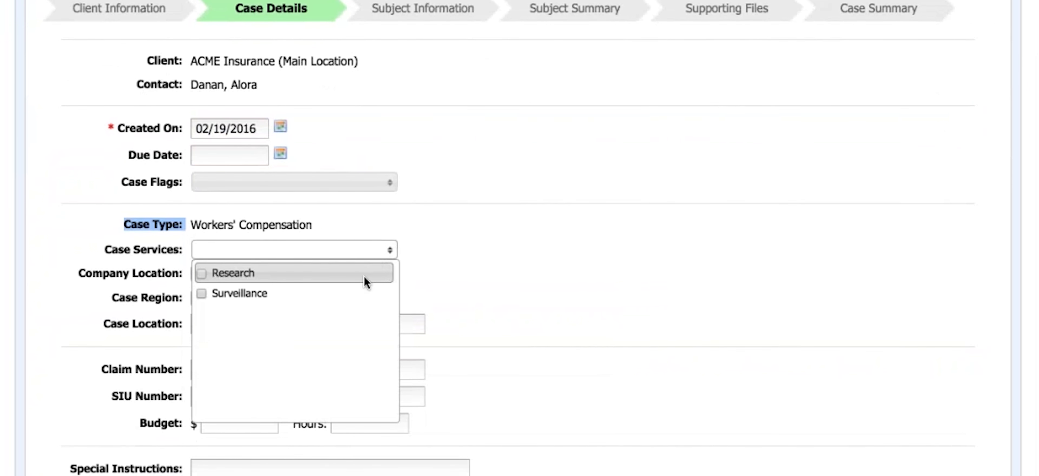
pyautogui.click(554, 238)
pyautogui.scroll(-3, 525, 224)
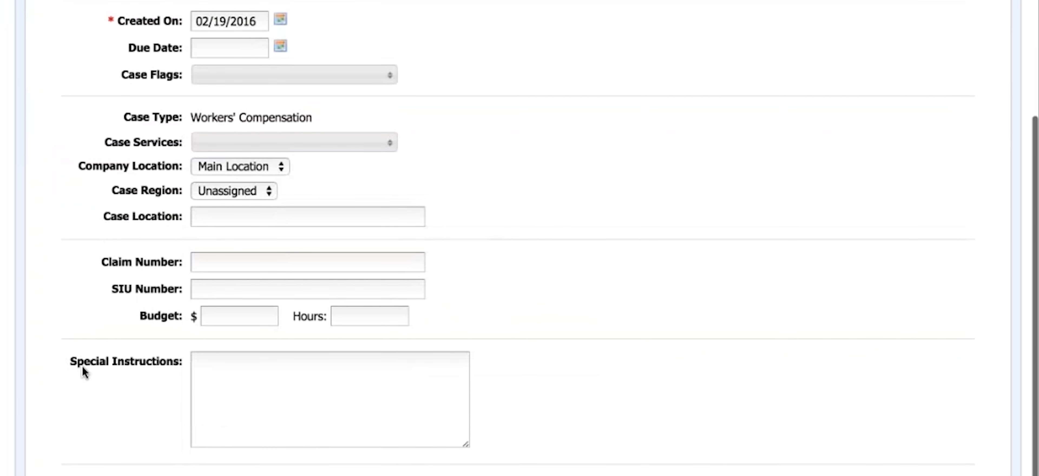
pyautogui.click(231, 364)
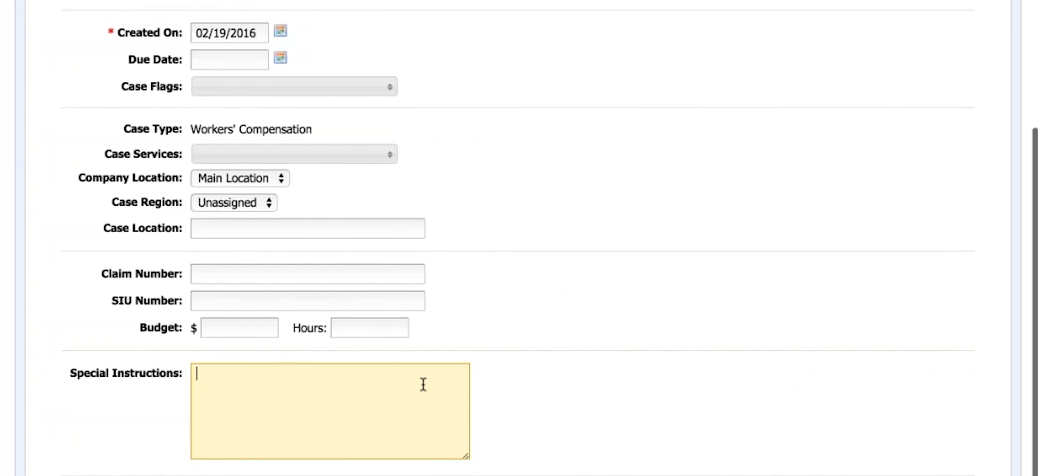
pyautogui.scroll(5, 241, 447)
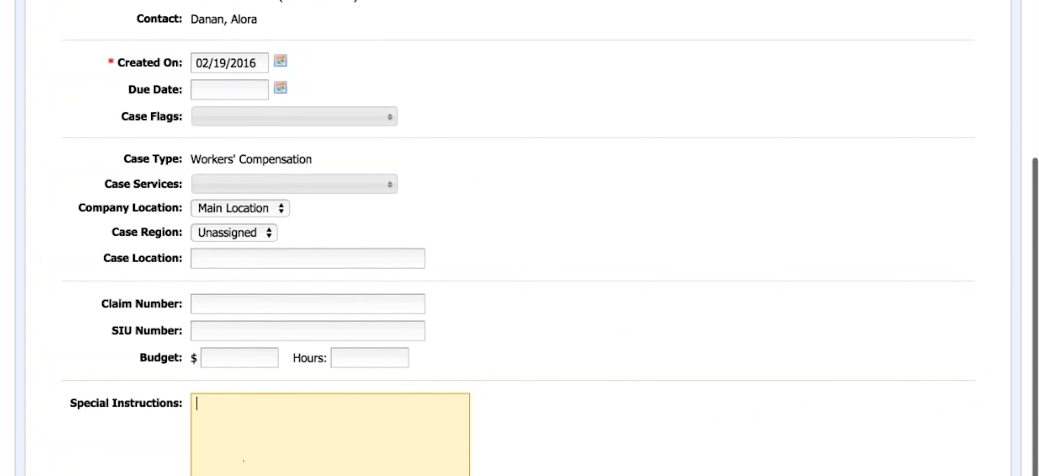
pyautogui.scroll(-5, 676, 293)
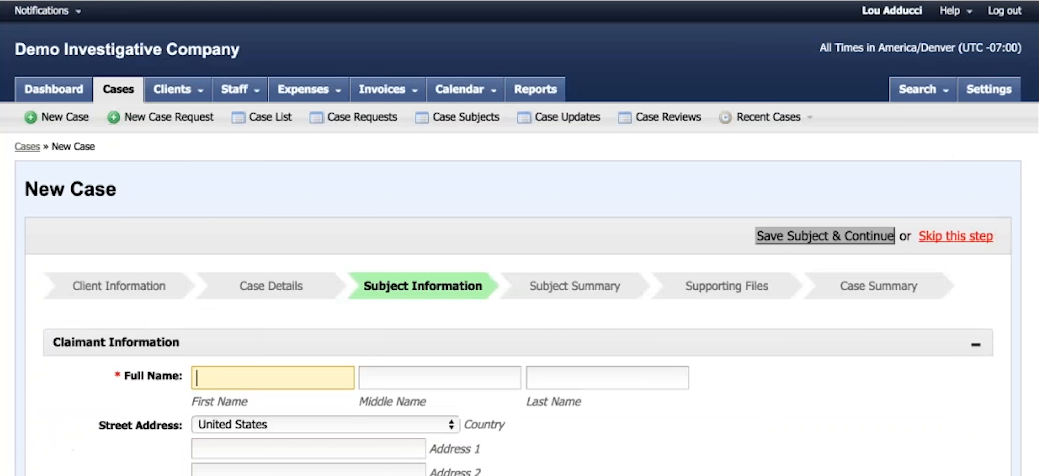
# Look over the Claimant Information form, including the Street Address fields, and skip the subject entry
pyautogui.scroll(-2, 520, 282)
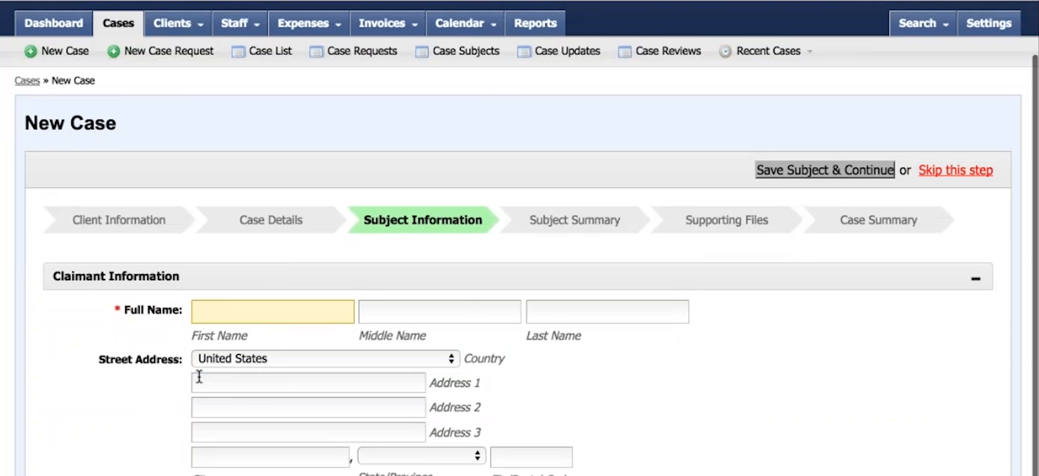
pyautogui.scroll(-3, 768, 284)
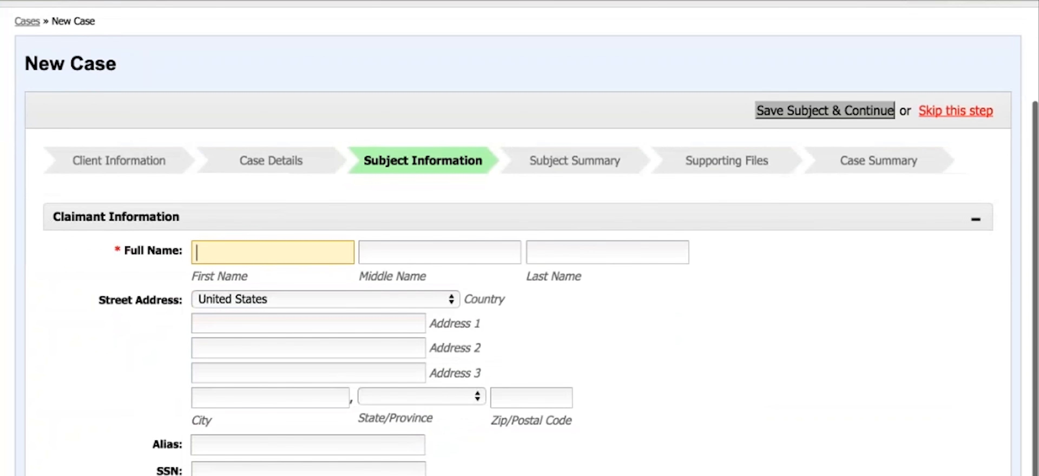
pyautogui.scroll(4, 834, 275)
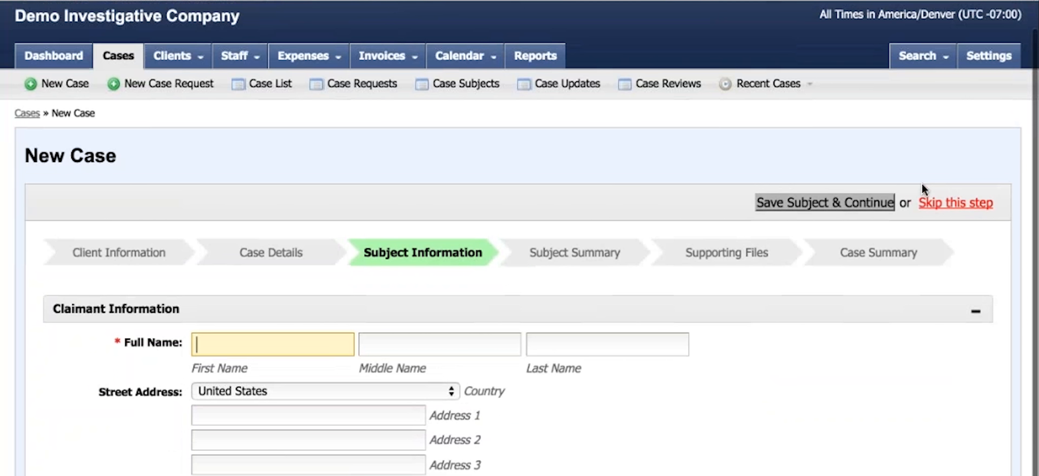
pyautogui.click(945, 206)
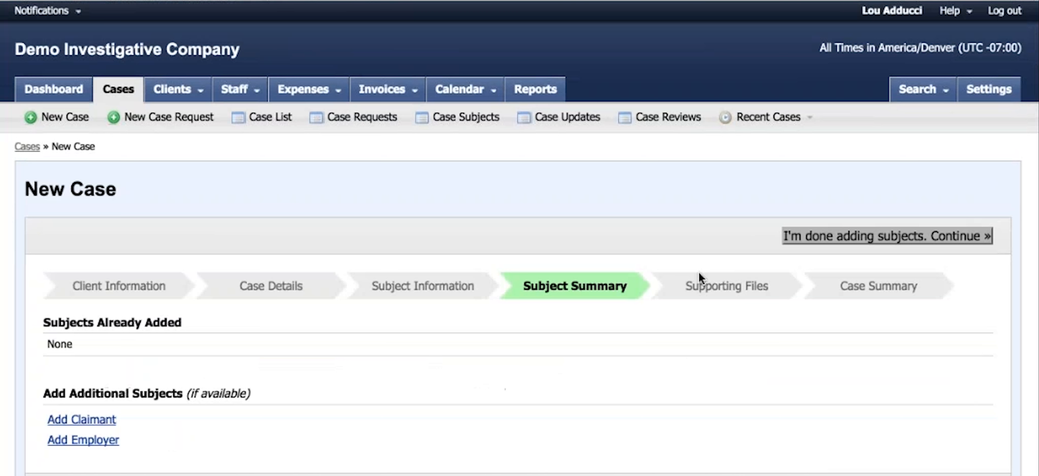
# Continue past the subject summary without adding a Claimant or Employer, and skip uploading supporting files
pyautogui.click(78, 422)
pyautogui.click(69, 441)
pyautogui.click(856, 240)
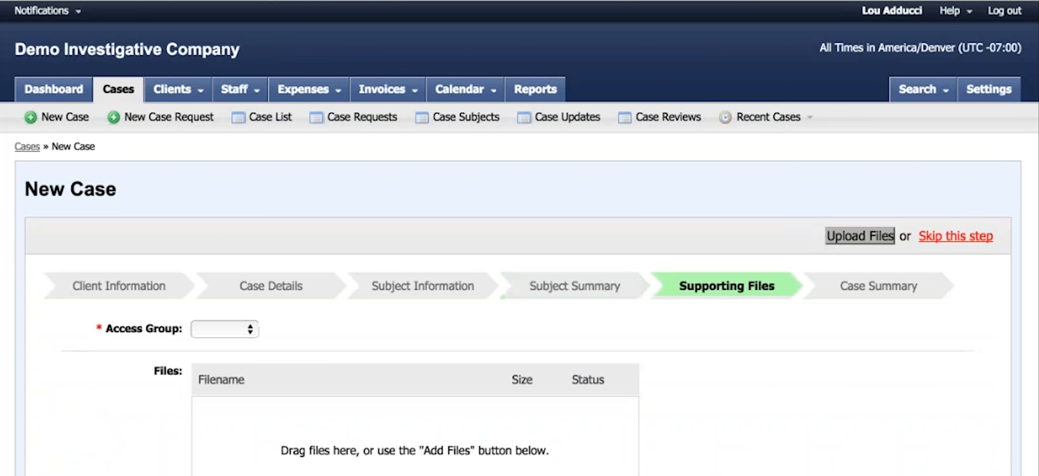
pyautogui.click(935, 240)
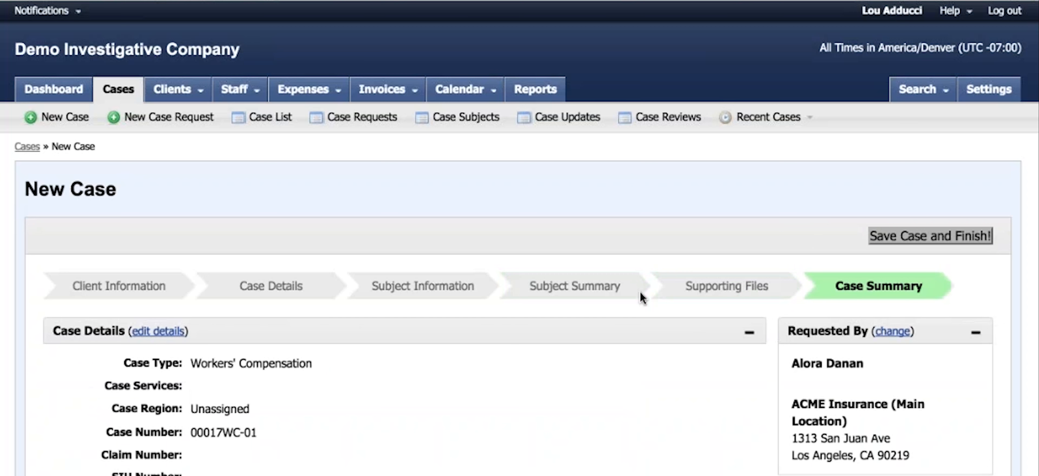
# Save the new Workers' Compensation case from its summary and dismiss the notice on the case overview
pyautogui.scroll(-3, 830, 338)
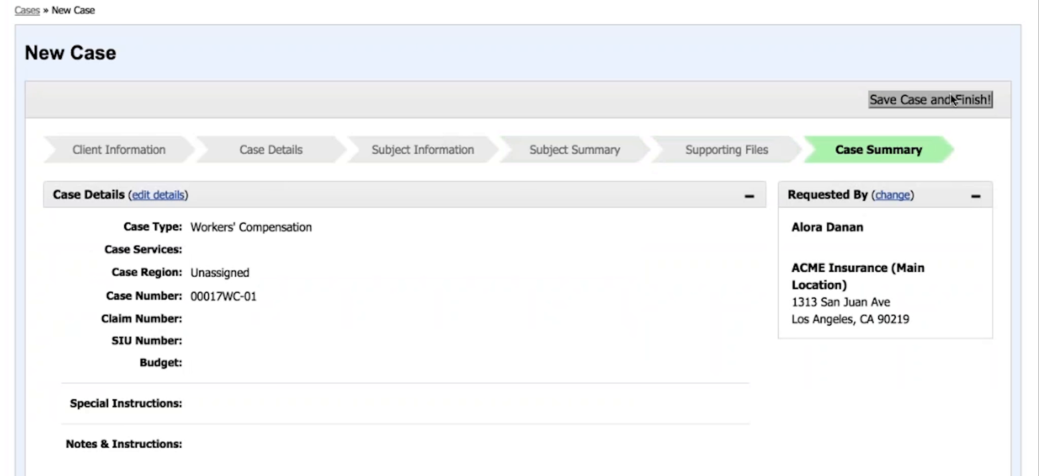
pyautogui.click(966, 99)
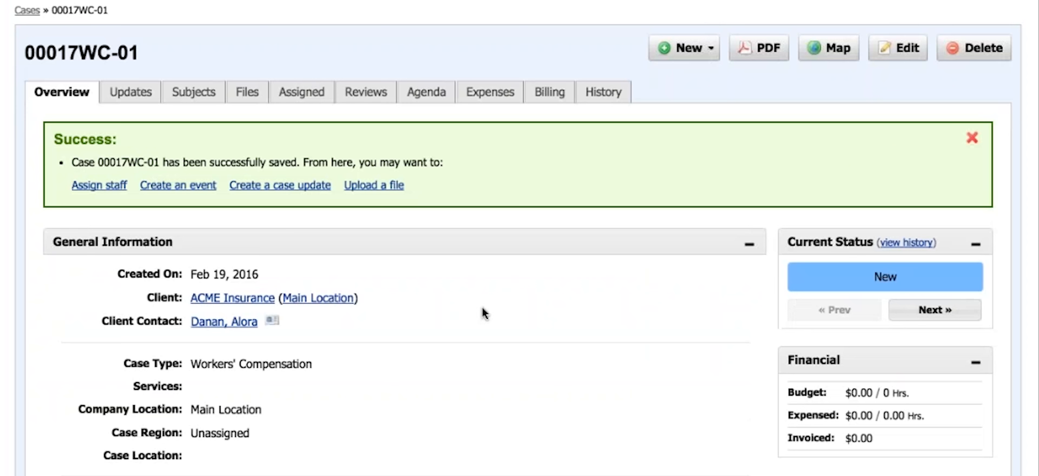
pyautogui.scroll(-3, 482, 313)
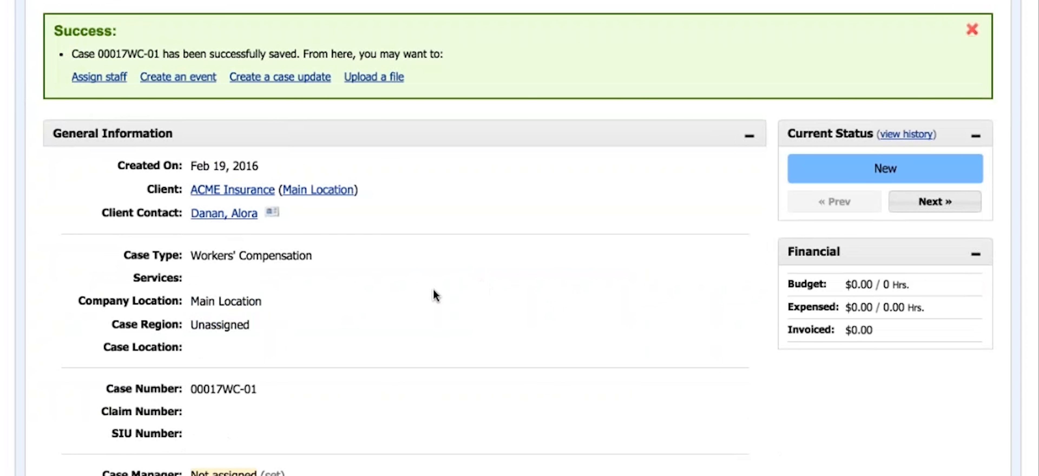
pyautogui.click(974, 30)
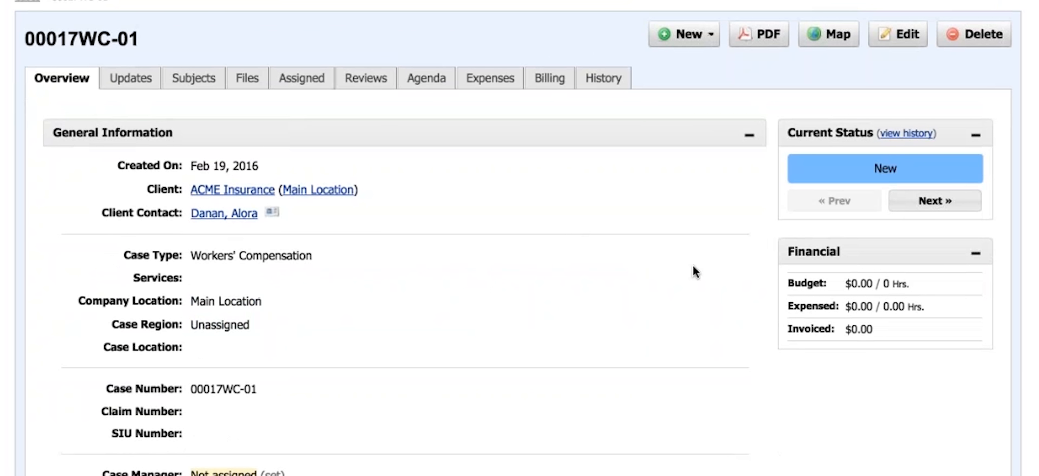